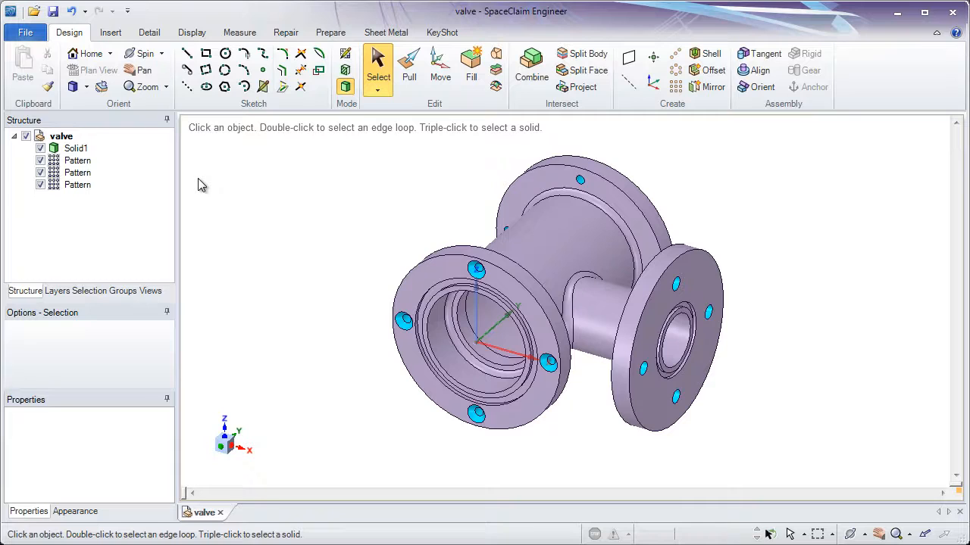
Create a new drawing sheet for the current valve design.
left_click(26, 34)
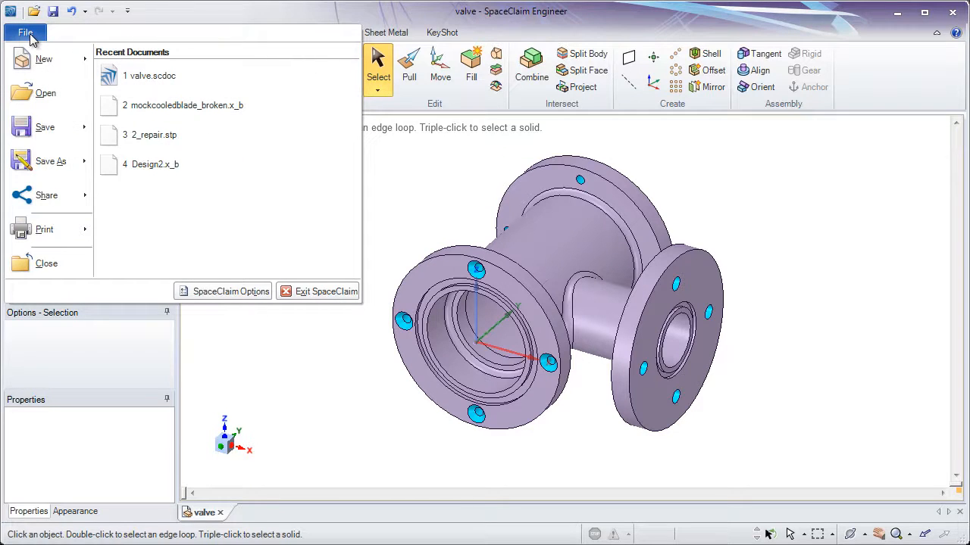
mouse_move(22, 59)
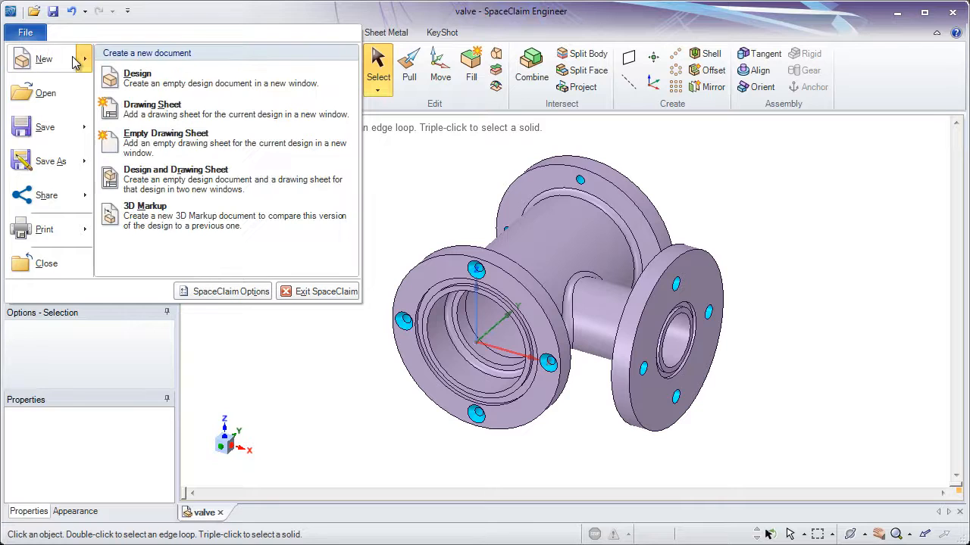
left_click(161, 111)
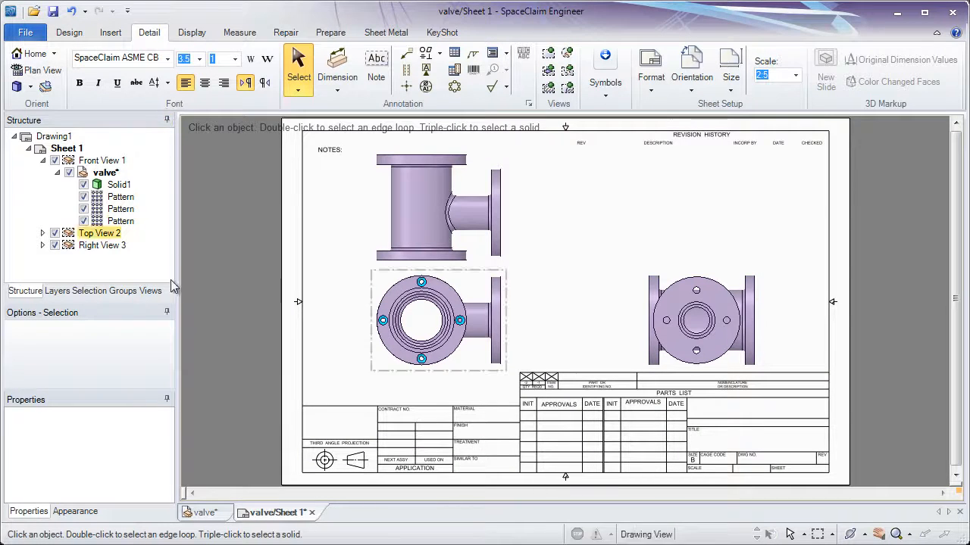
Examine the drawing's entry in the valve design's structure, and look over the projected views on Sheet 1.
left_click(204, 513)
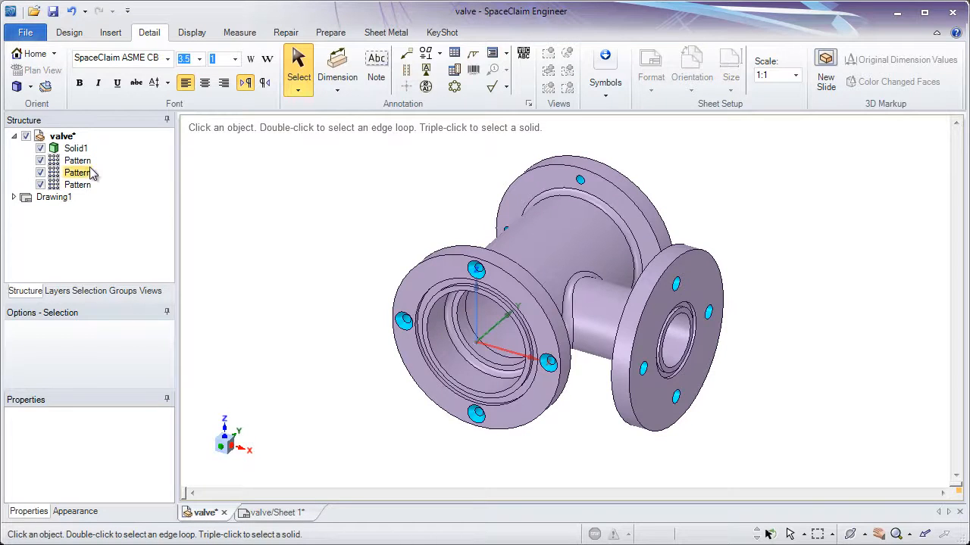
left_click(61, 138)
left_click(68, 186)
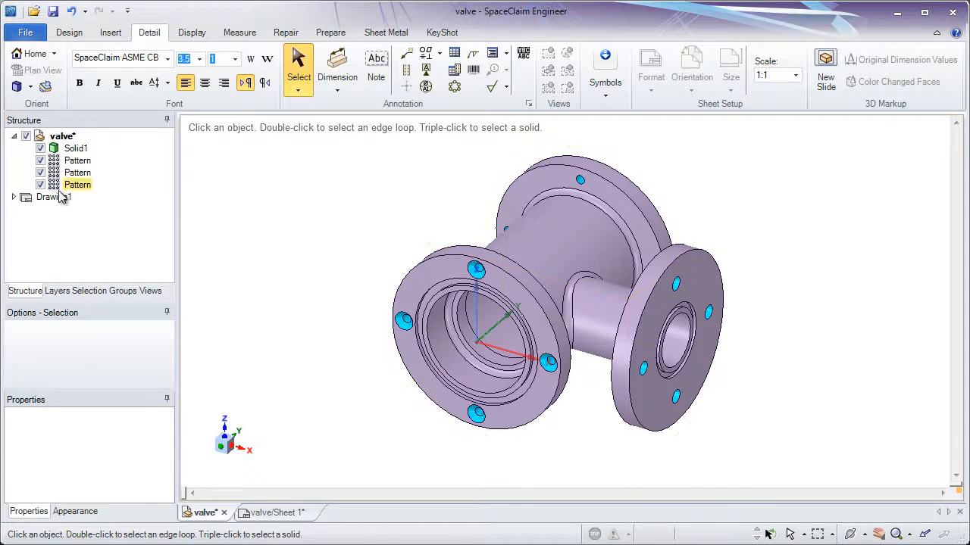
left_click(68, 198)
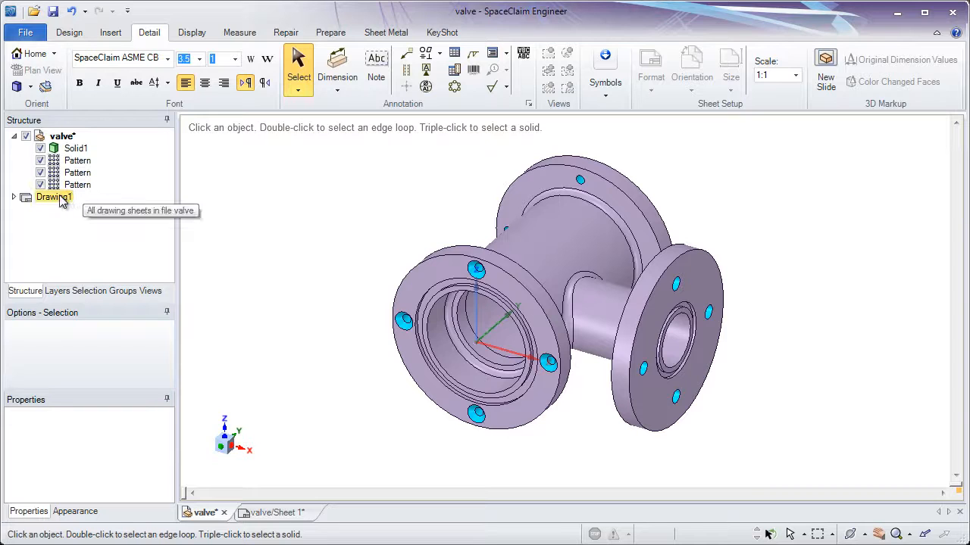
left_click(276, 513)
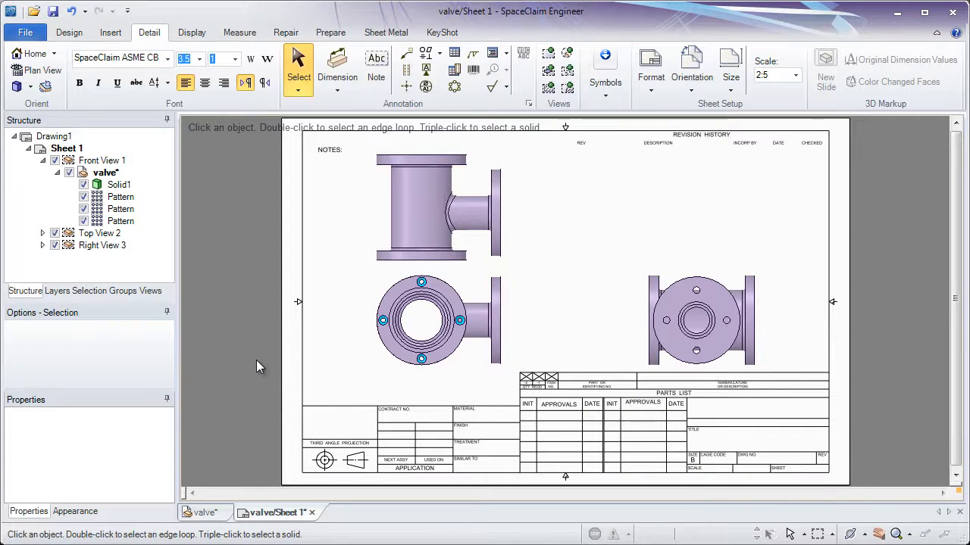
left_click(456, 303)
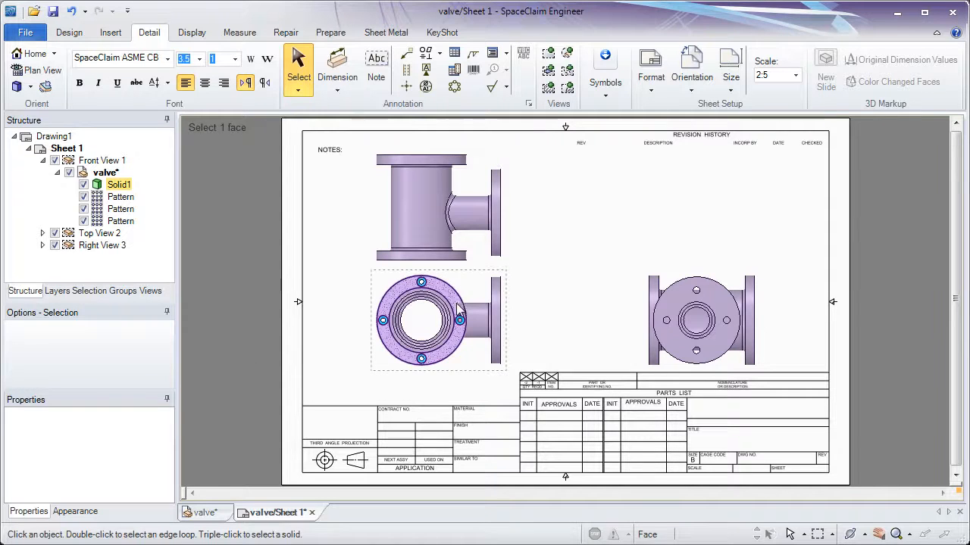
left_click(642, 296)
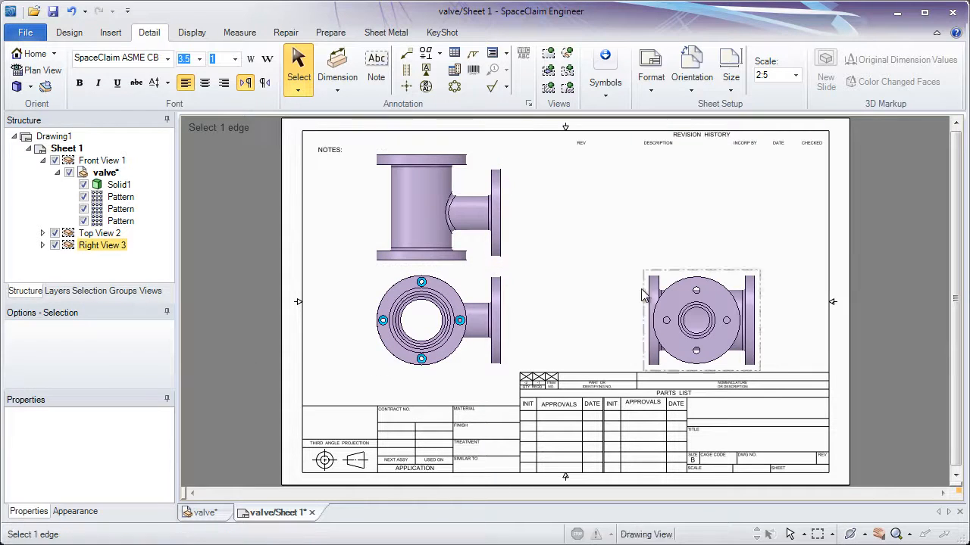
left_click(511, 294)
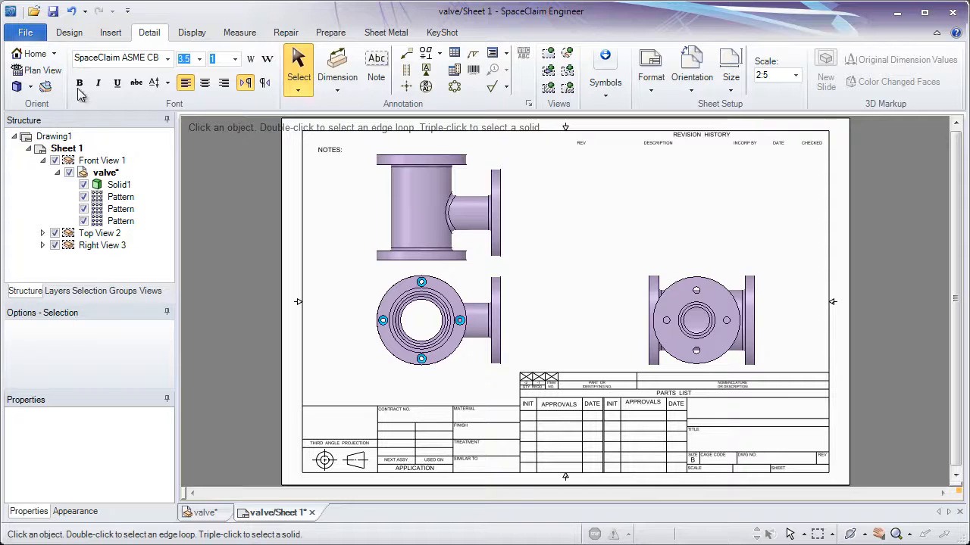
Review the general detailing options for the document, including the standards defaults and the dimension and datum settings.
left_click(27, 33)
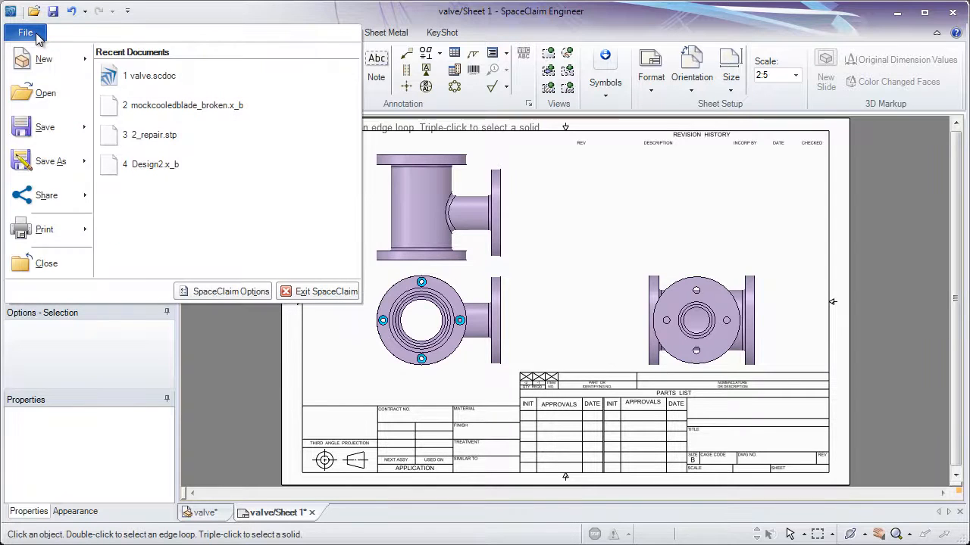
left_click(235, 293)
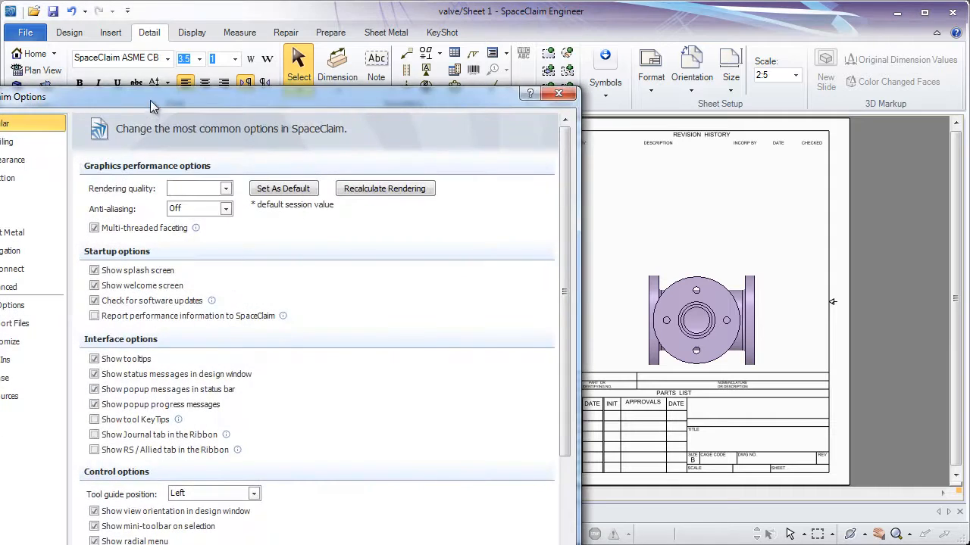
left_click_drag(150, 100, 418, 37)
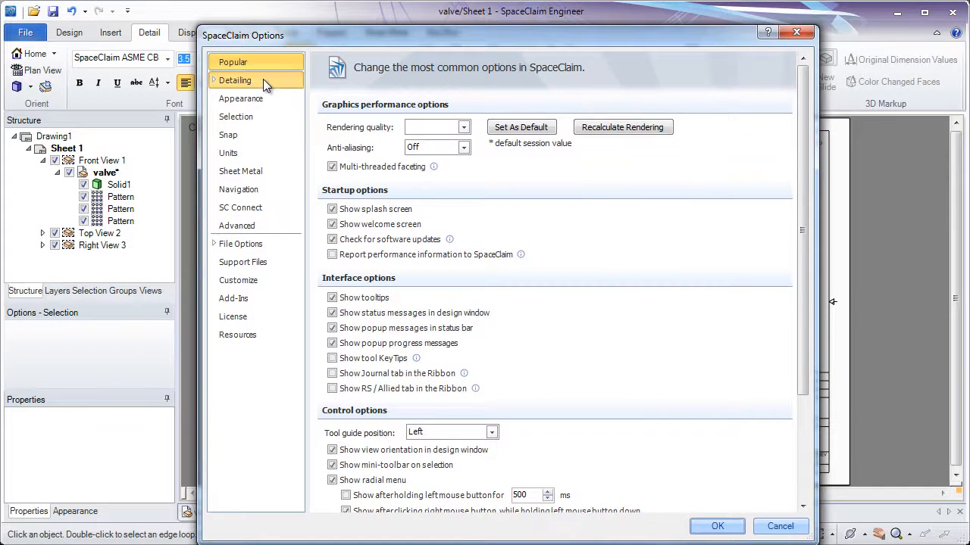
left_click(261, 79)
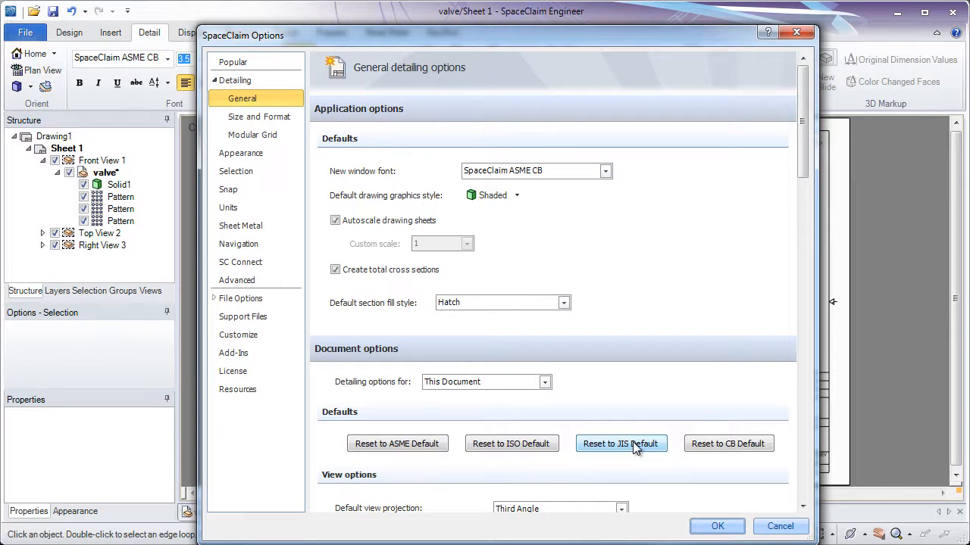
mouse_move(802, 169)
left_mouse_down()
mouse_move(816, 273)
mouse_move(814, 262)
mouse_move(794, 401)
left_mouse_up()
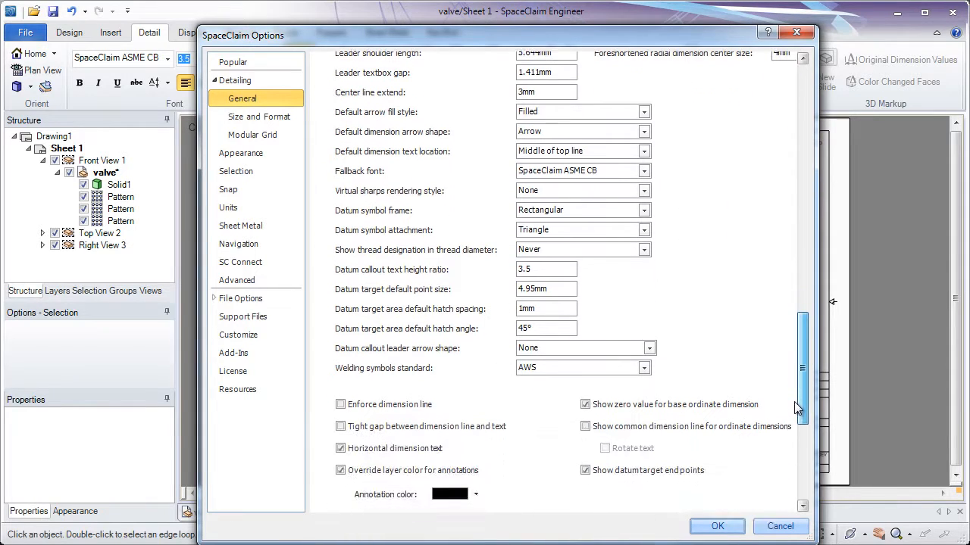
left_click(719, 527)
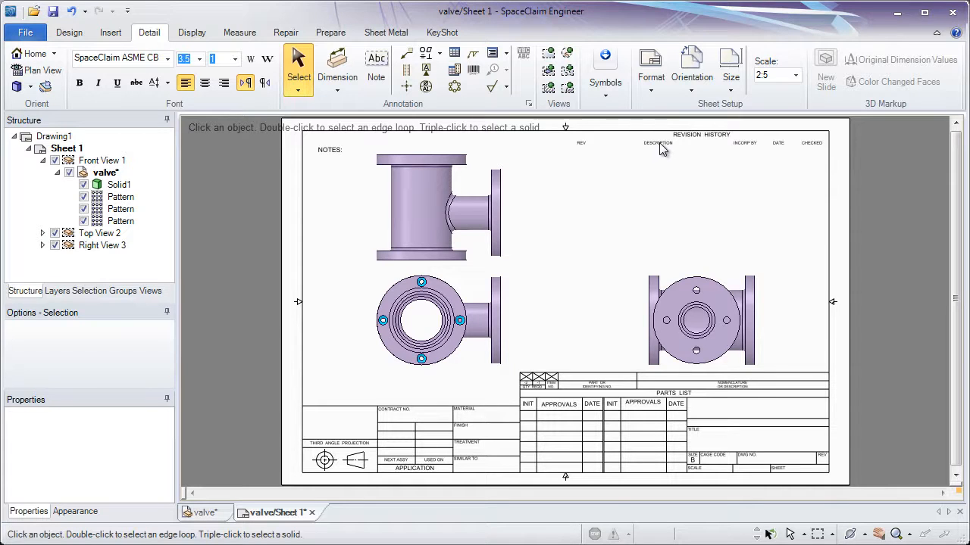
Review the sheet formats, paper orientations and paper sizes available for the drawing sheet.
left_click(651, 92)
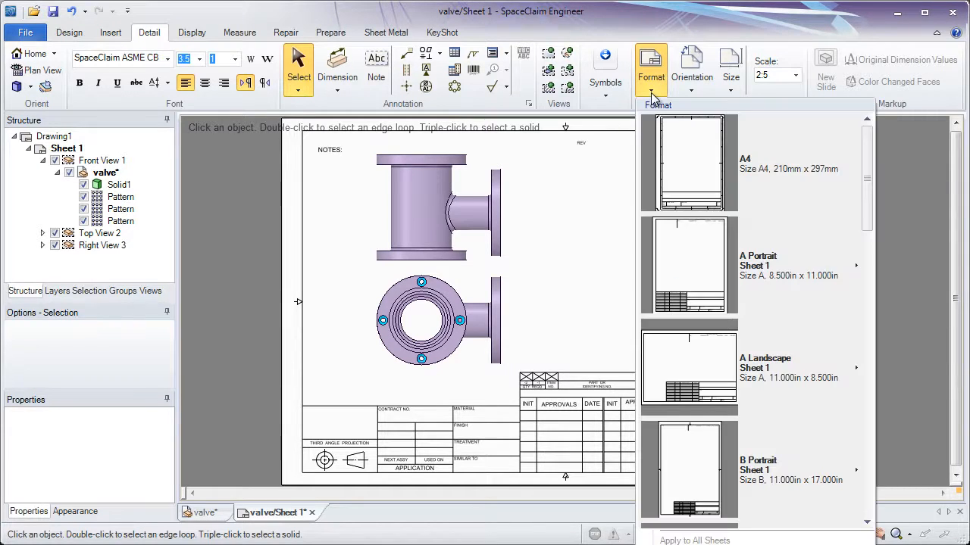
mouse_move(866, 153)
left_mouse_down()
mouse_move(876, 272)
mouse_move(868, 406)
mouse_move(877, 147)
left_mouse_up()
left_click(612, 260)
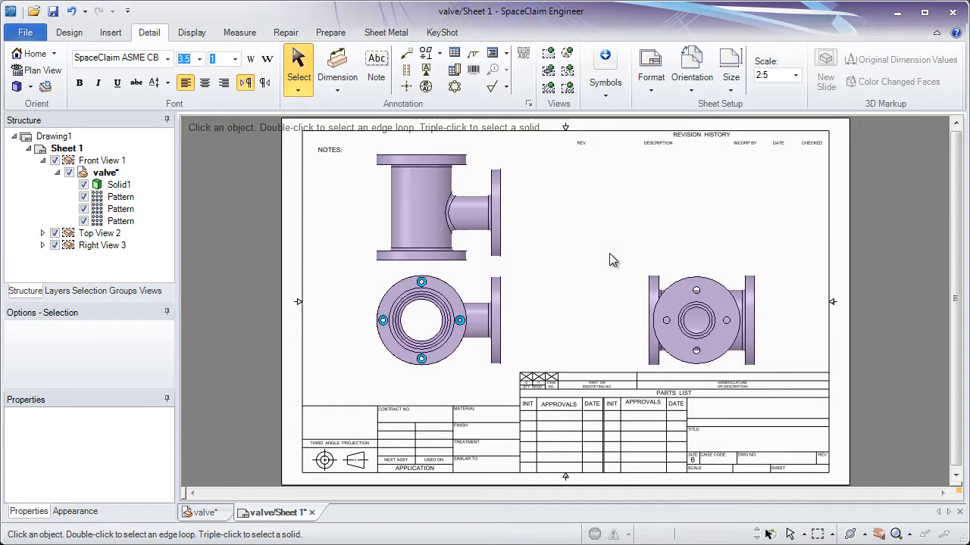
left_click(690, 89)
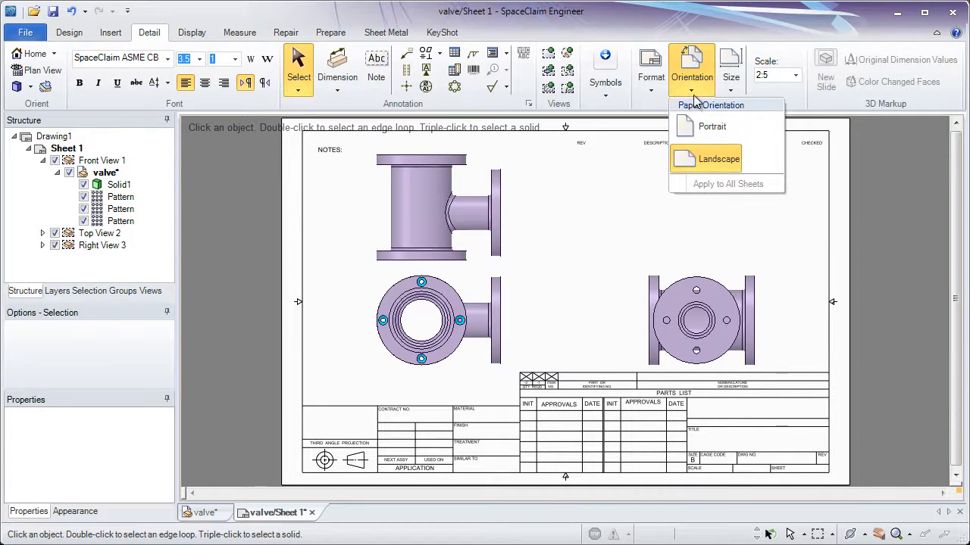
left_click(731, 89)
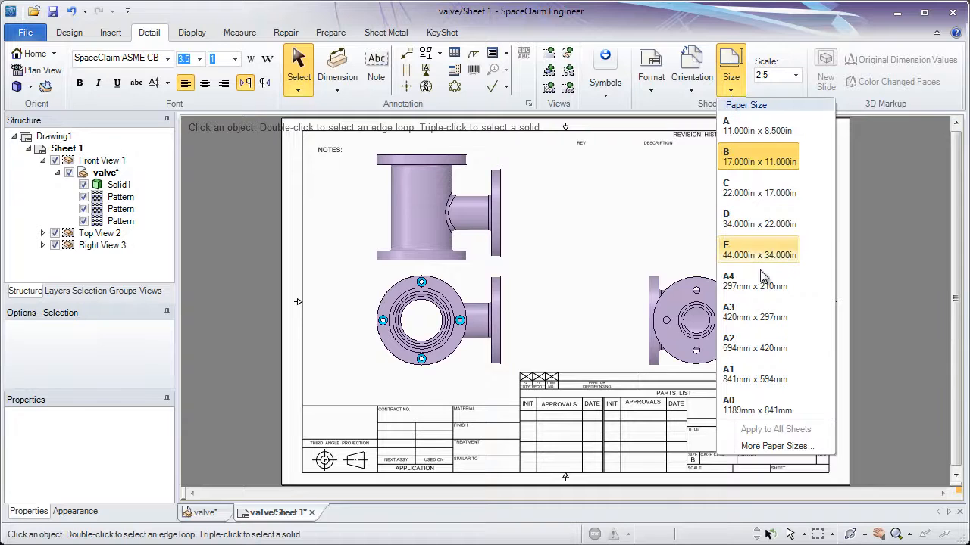
left_click(678, 165)
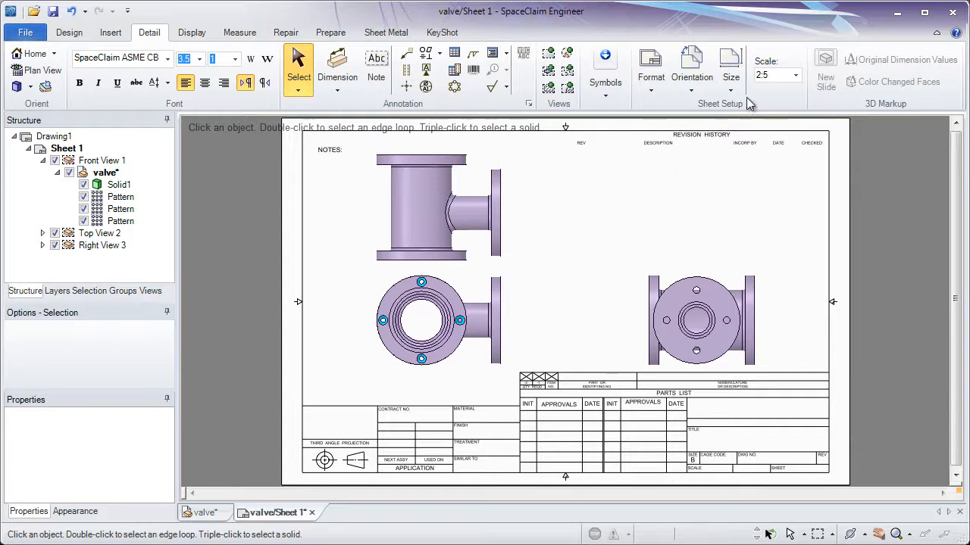
Set the scale of the drawing sheet to 0.3.
left_click(796, 76)
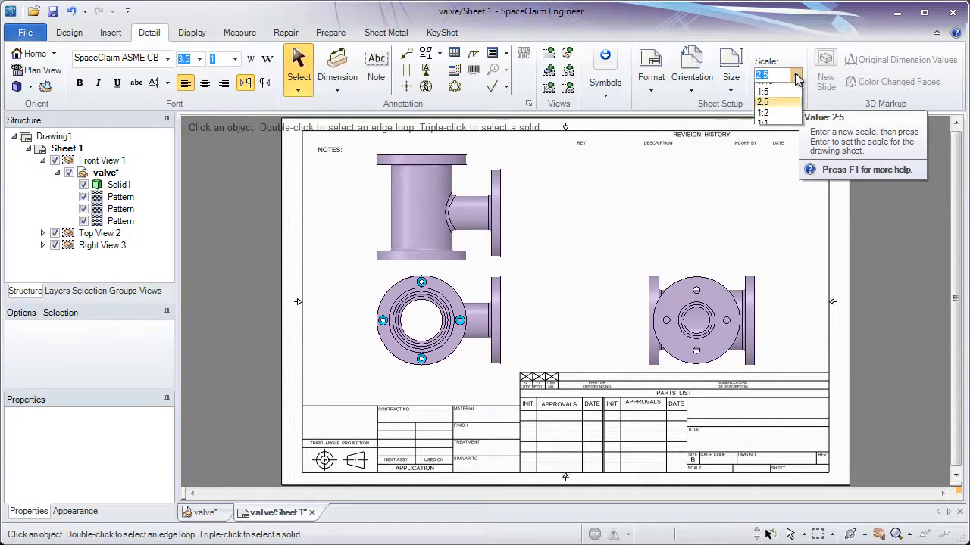
left_click(795, 75)
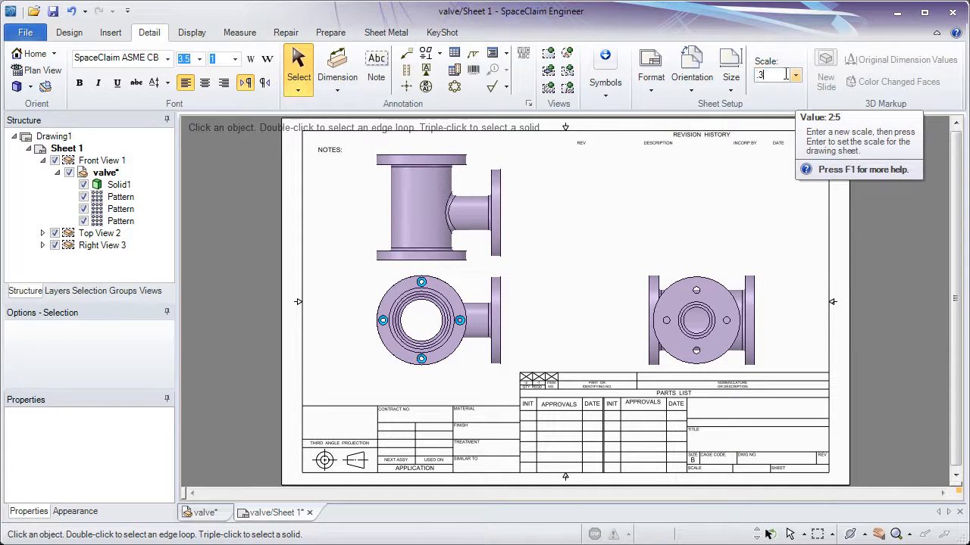
key("Return")
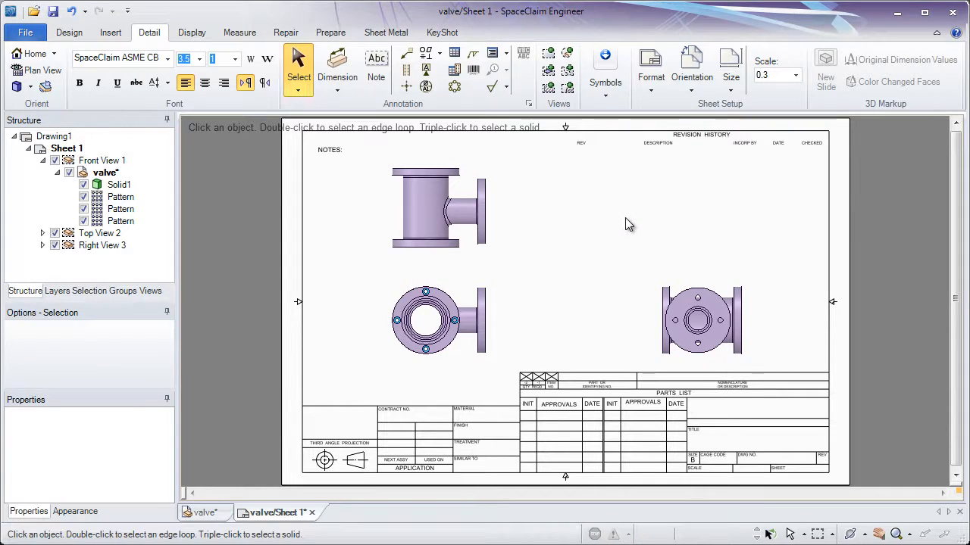
Examine how the front, top and right views on the sheet correspond to their entries in the structure tree.
left_click(485, 282)
left_click(472, 252)
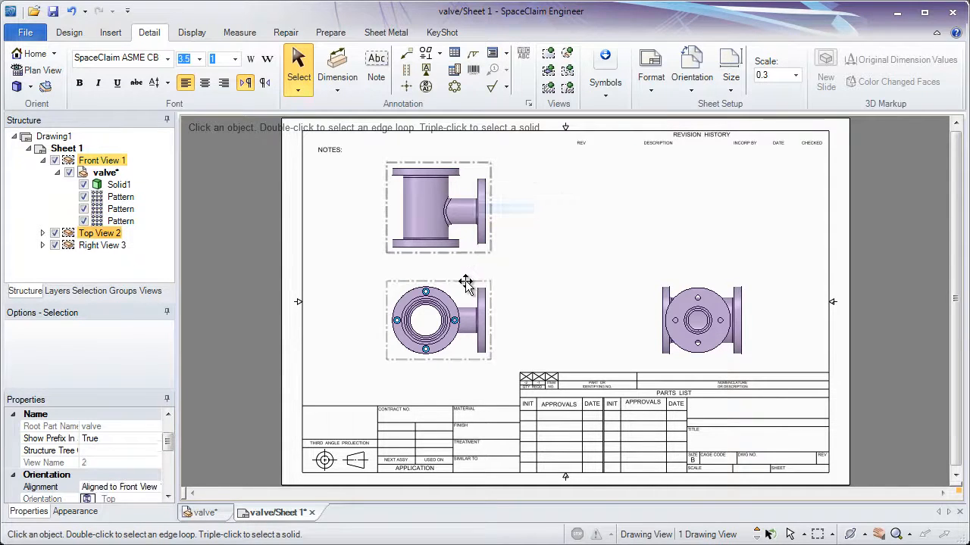
left_click(680, 280)
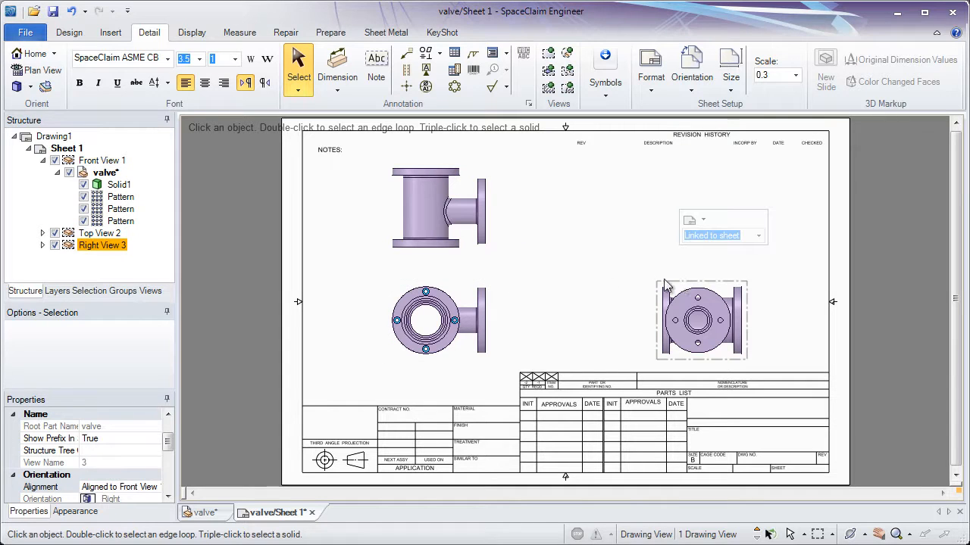
left_click(463, 280)
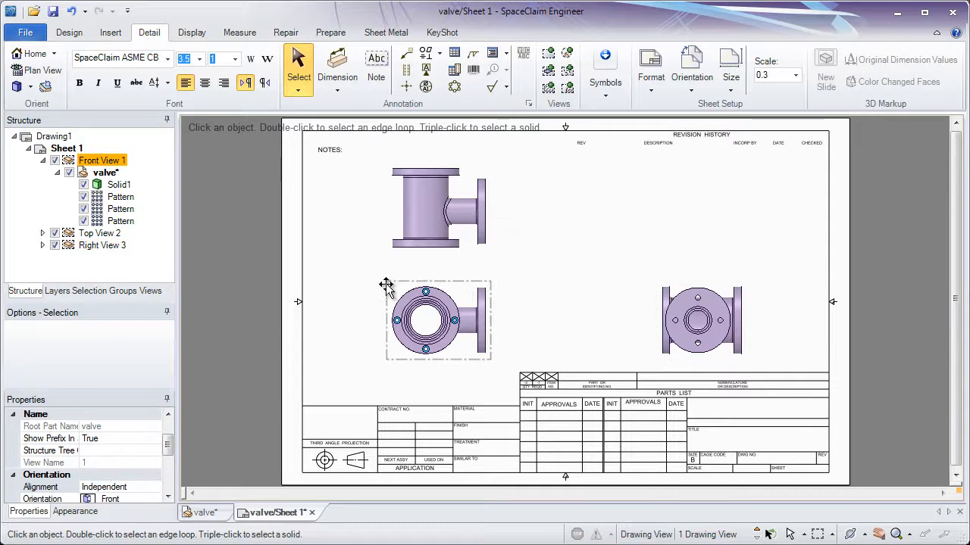
left_click(485, 318)
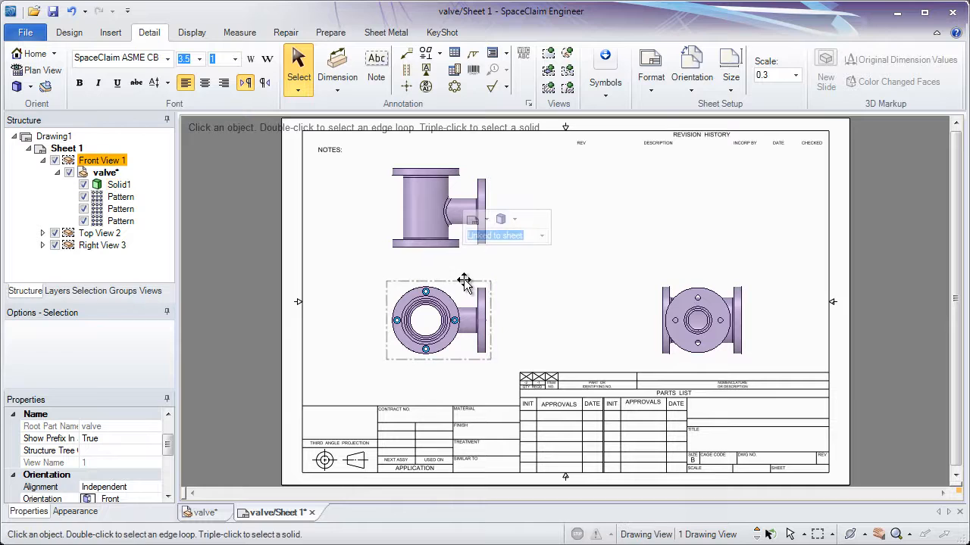
left_click(192, 199)
left_click(127, 168)
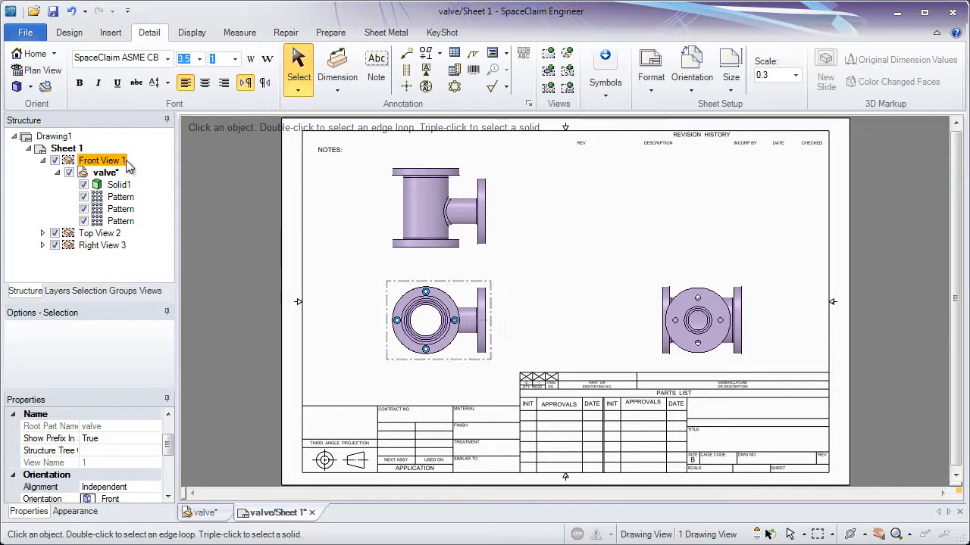
left_click(110, 235)
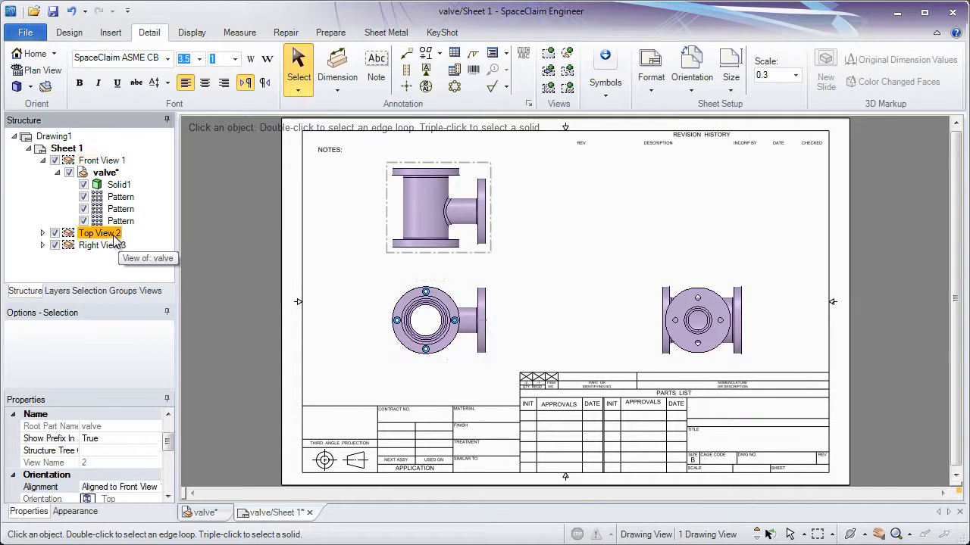
left_click(111, 247, "ctrl")
left_click(111, 249)
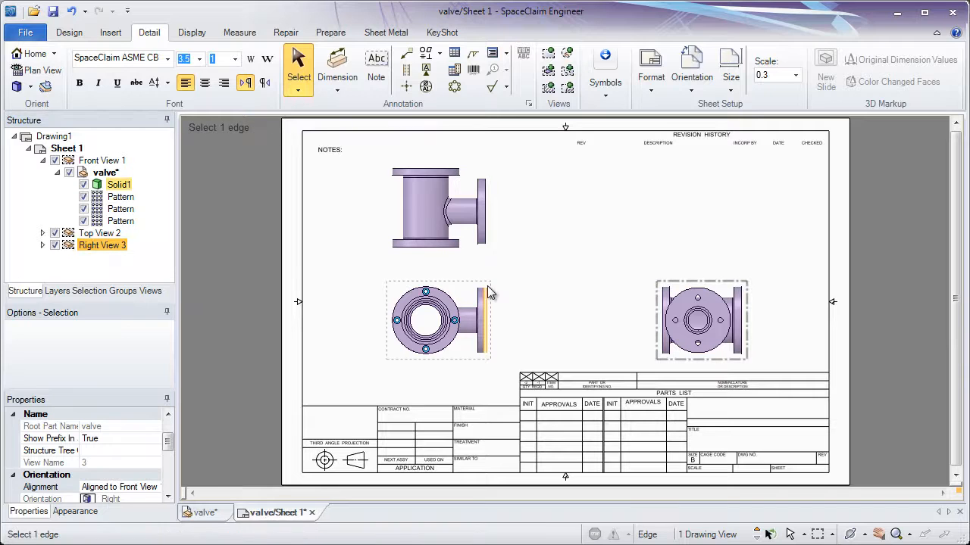
Move the front view slightly left on the sheet, together with its aligned top view, and clear the selection.
mouse_move(470, 282)
left_mouse_down()
mouse_move(569, 245)
mouse_move(541, 269)
mouse_move(453, 273)
mouse_move(514, 278)
mouse_move(445, 280)
left_mouse_up()
left_click(528, 260)
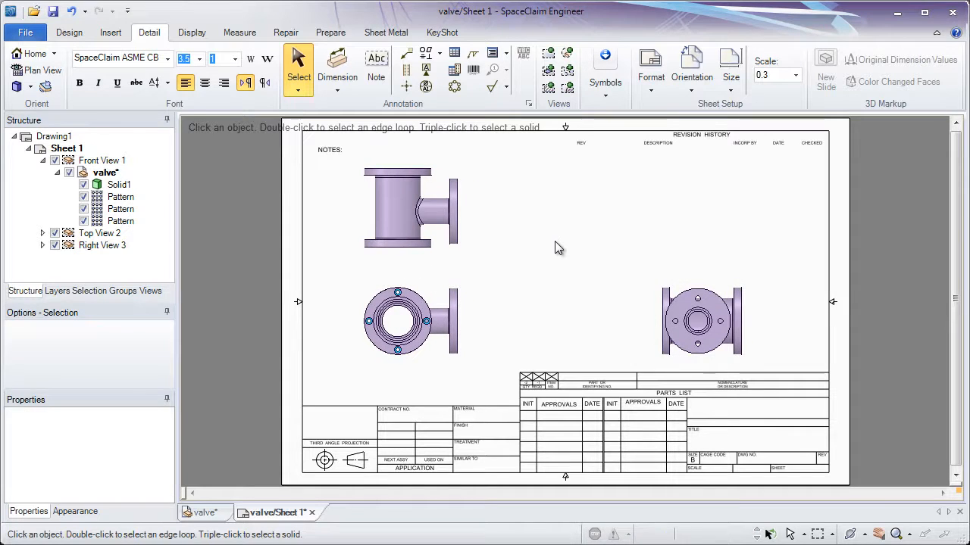
Insert a general isometric view of the valve in the upper-right area of the sheet and adjust its position slightly.
left_click(549, 53)
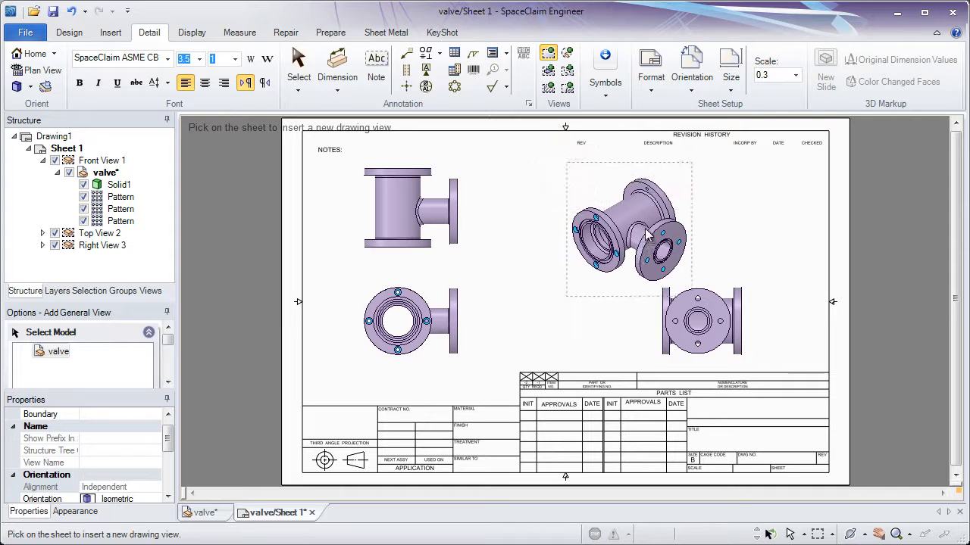
left_click(767, 203)
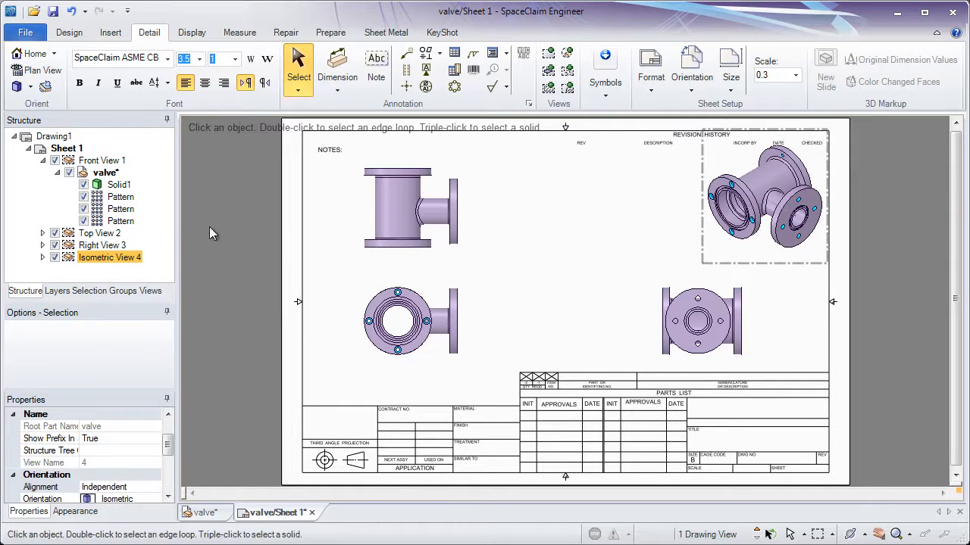
left_click(117, 259)
mouse_move(699, 244)
left_mouse_down()
mouse_move(687, 271)
mouse_move(707, 274)
mouse_move(702, 248)
left_mouse_up()
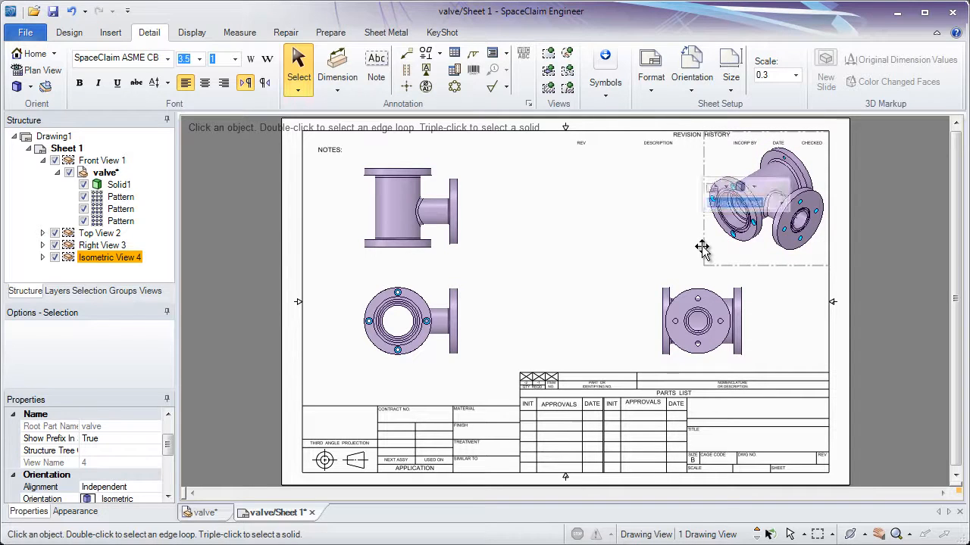
Try the Trimetric orientation on the isometric view and return it to Isometric.
left_click(755, 188)
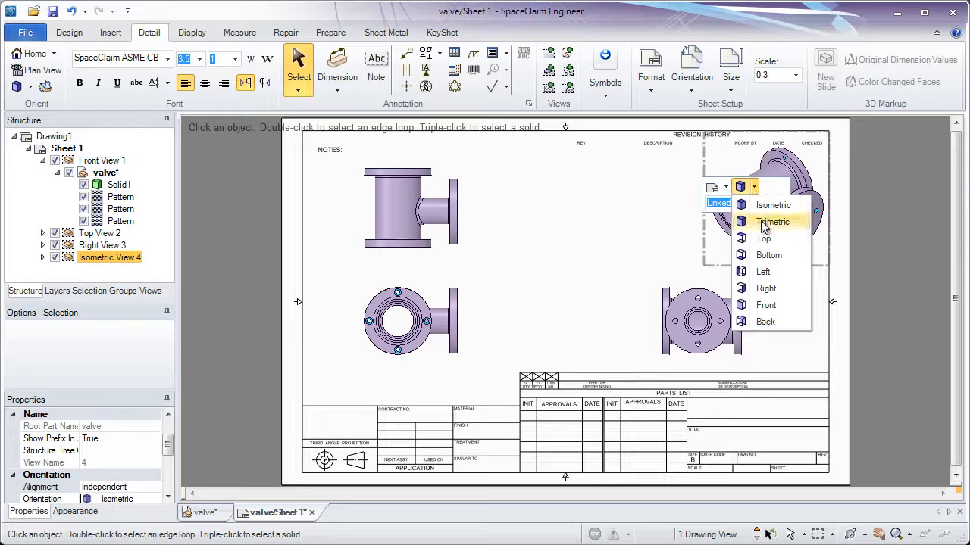
left_click(769, 221)
left_click(755, 188)
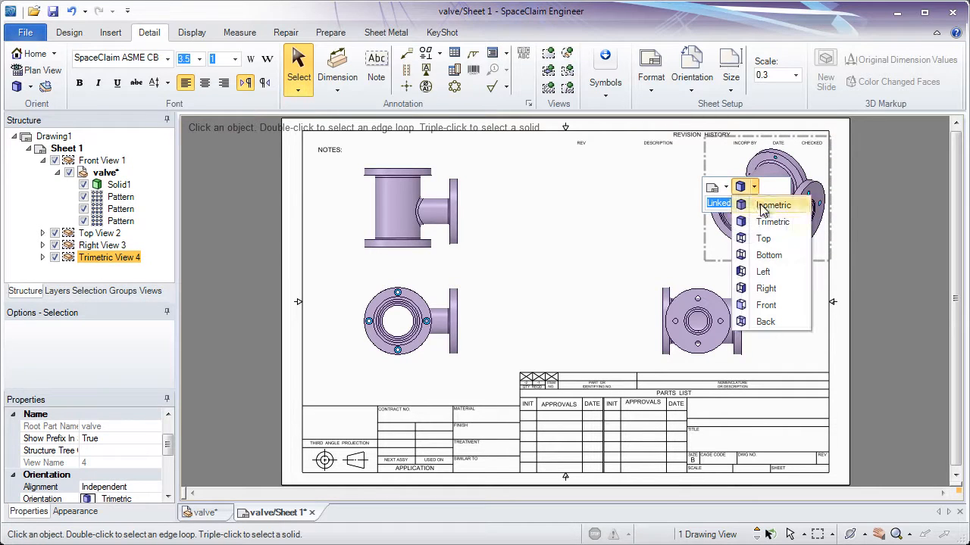
left_click(750, 205)
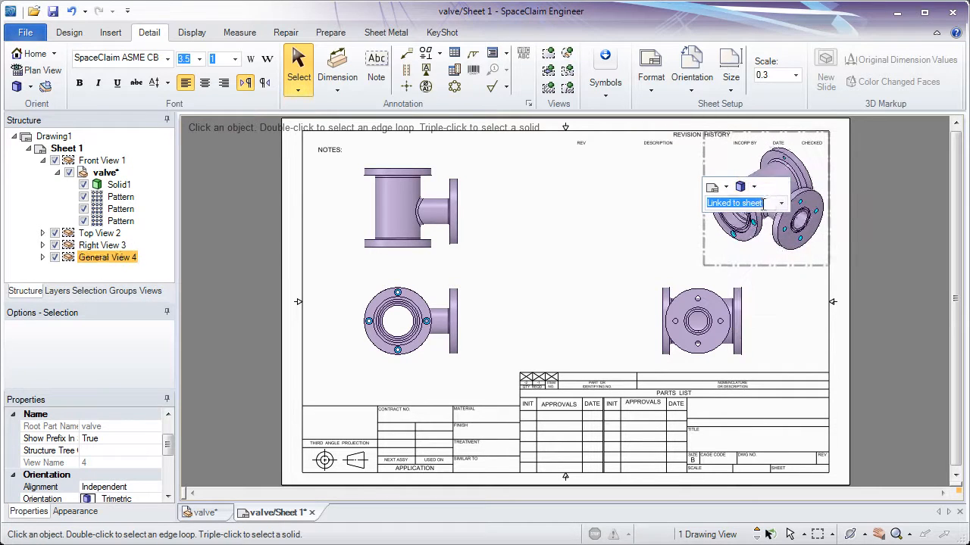
Set the isometric view's display style to Hidden Line Removed and clear the selection.
left_click(725, 189)
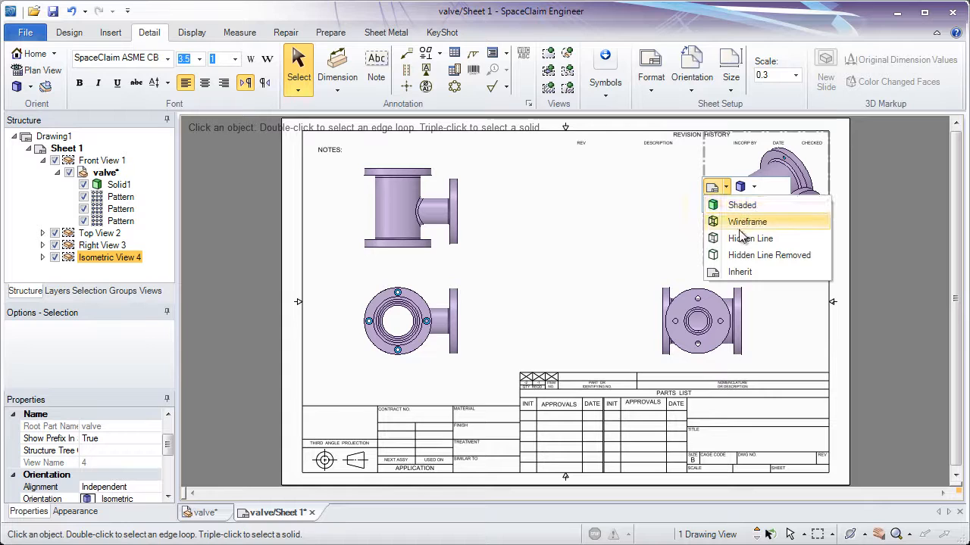
left_click(741, 255)
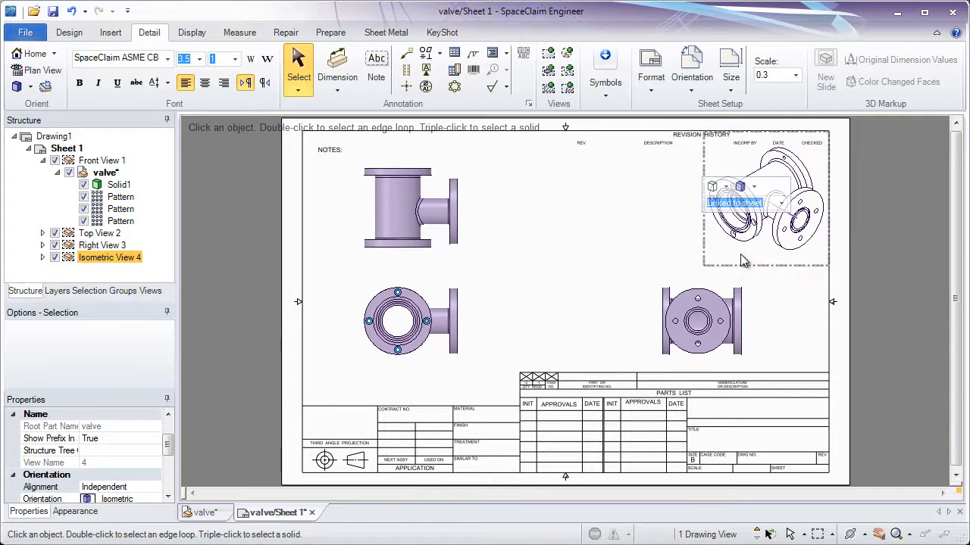
left_click(788, 274)
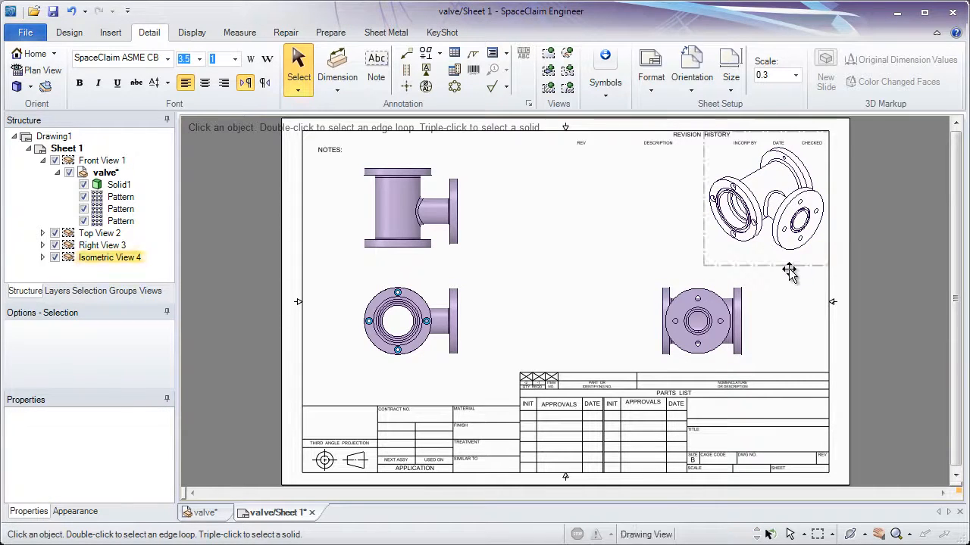
Give the isometric view an independent scale of 0.2 and move it slightly closer to the sheet's upper-right corner.
left_click(785, 268)
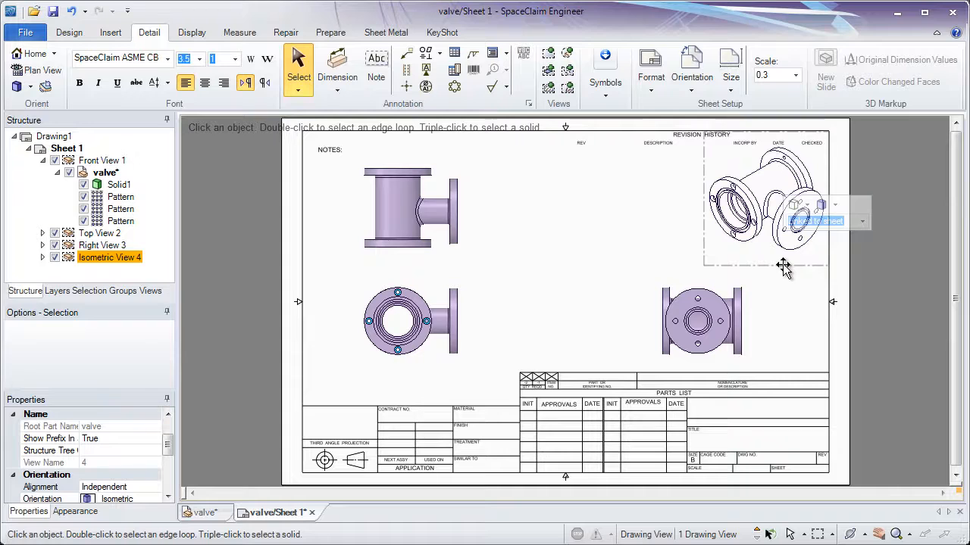
left_click(740, 269)
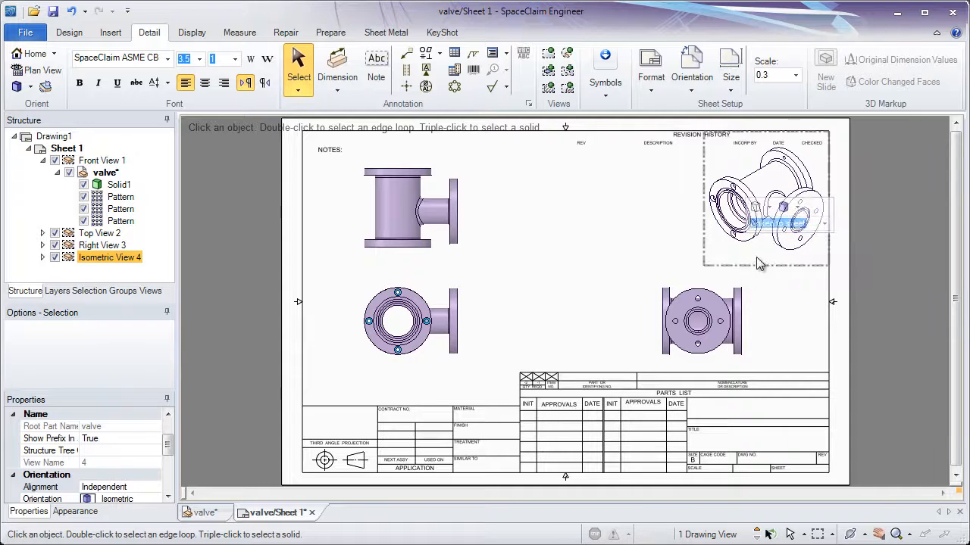
left_click(823, 224)
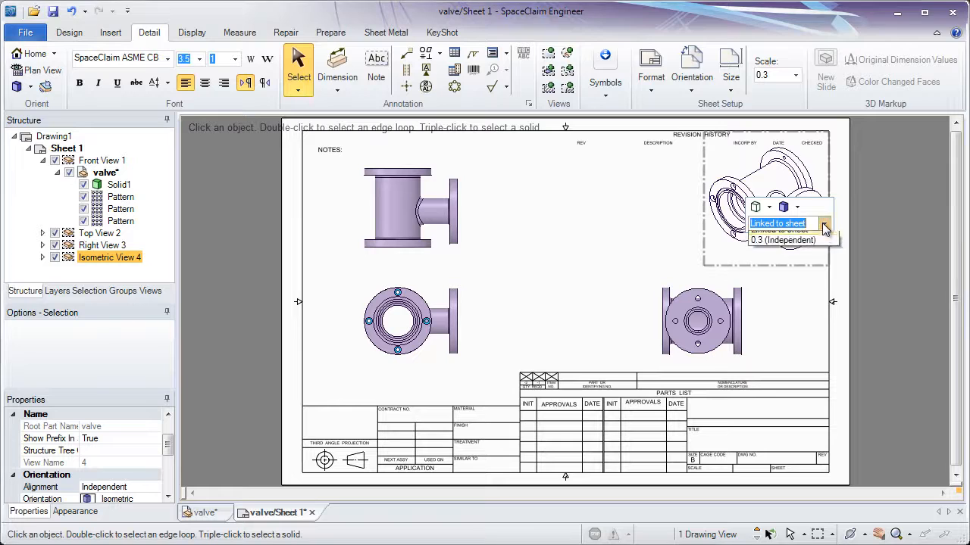
left_click(788, 248)
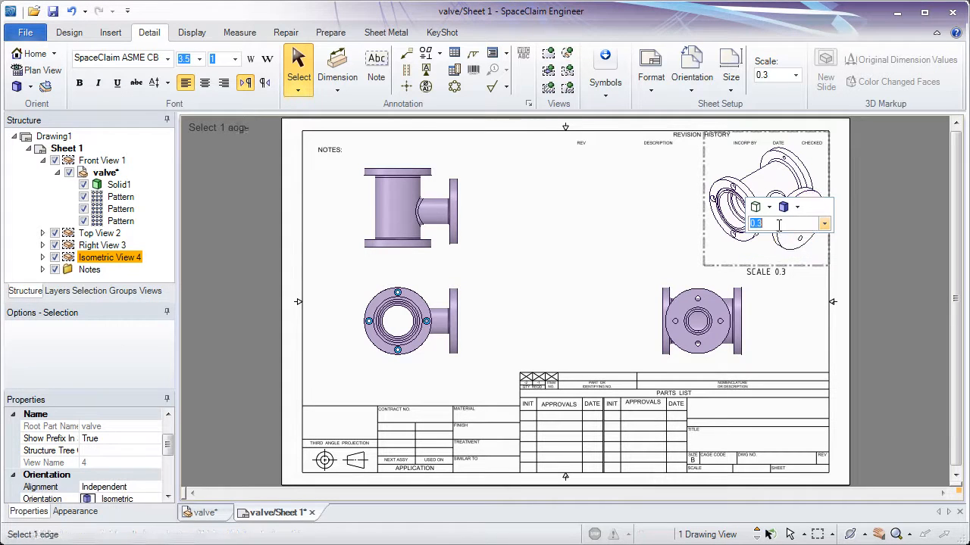
key("BackSpace")
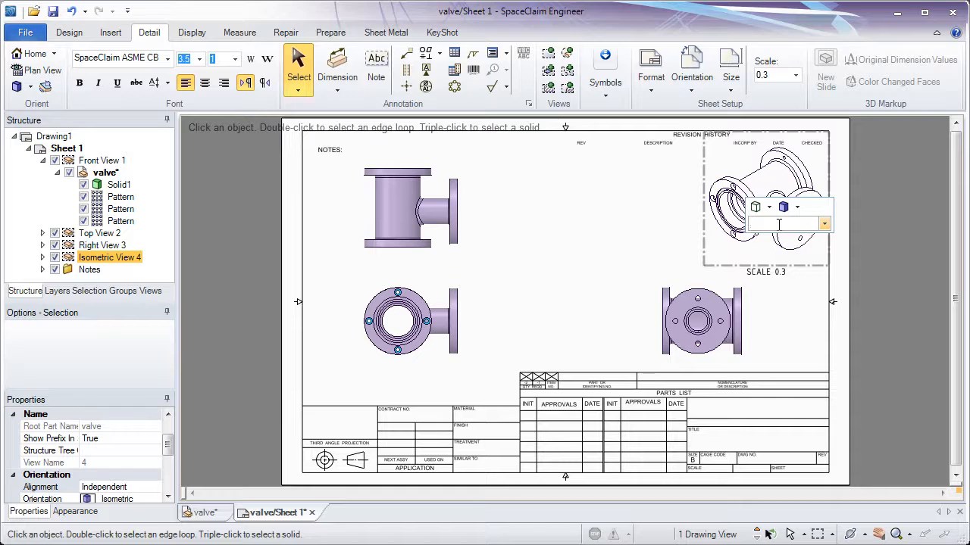
type(".2")
key("Return")
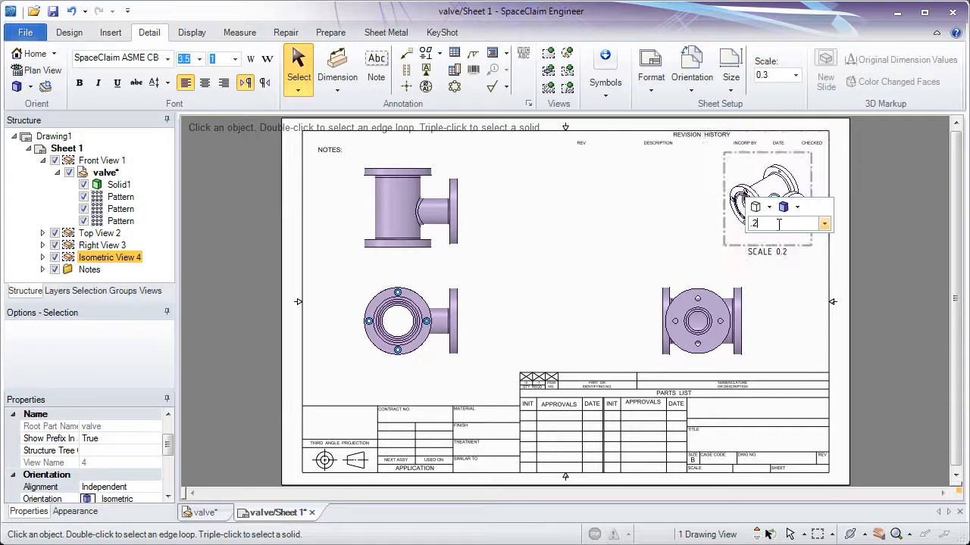
left_click_drag(791, 246, 803, 238)
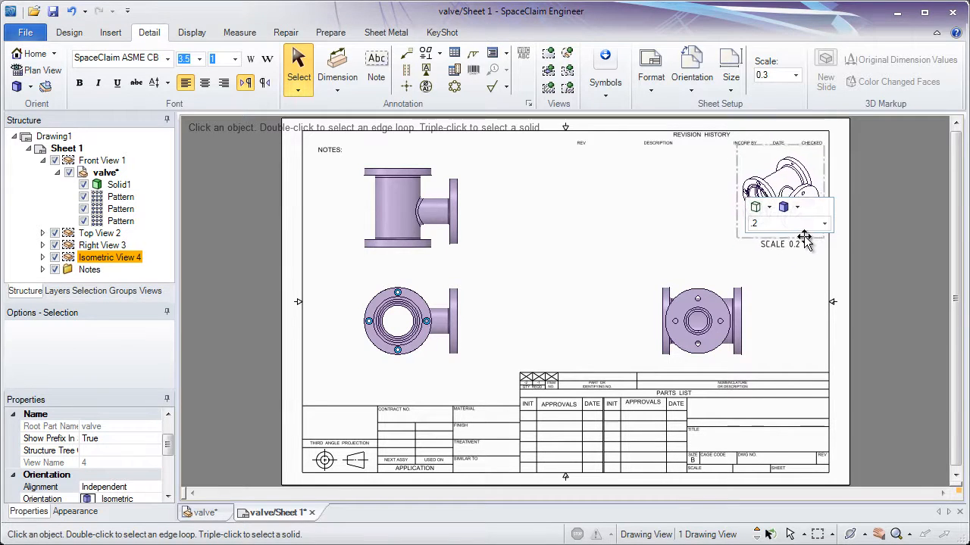
key("Escape")
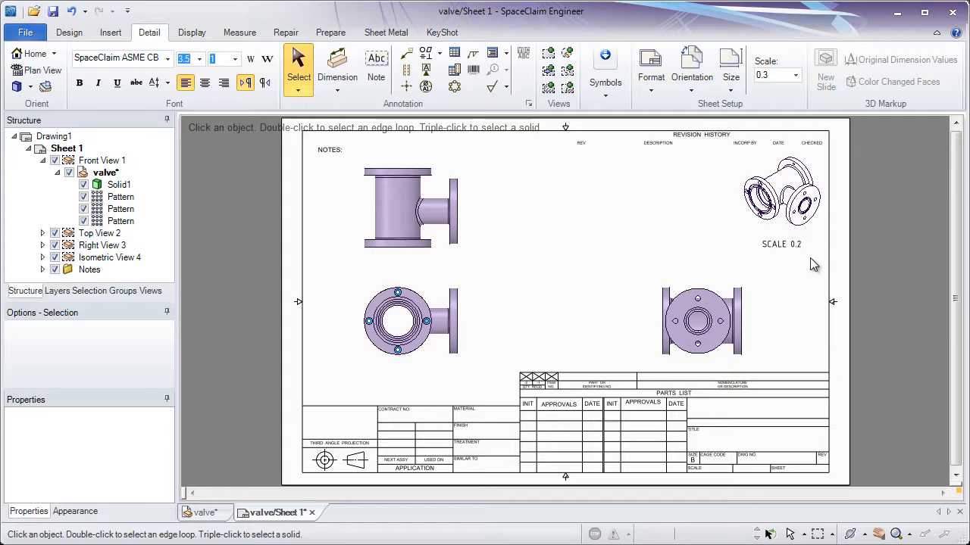
Lock the isometric view's position on the sheet.
left_click(731, 201)
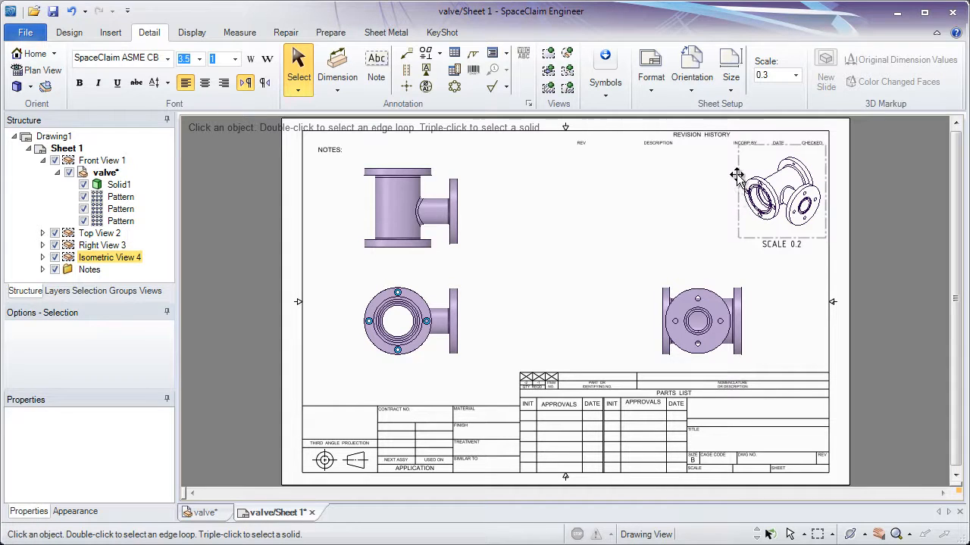
right_click(738, 173)
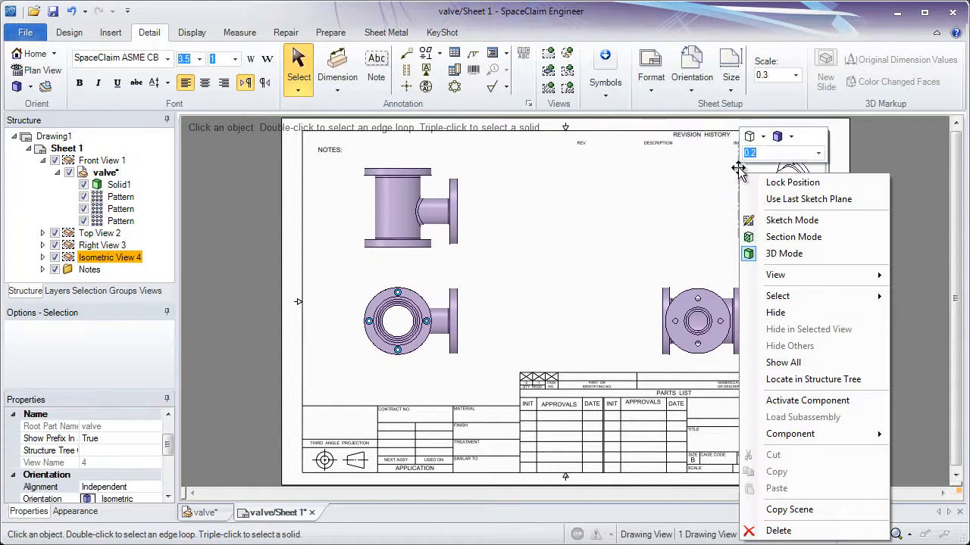
key("Escape")
right_click(739, 168)
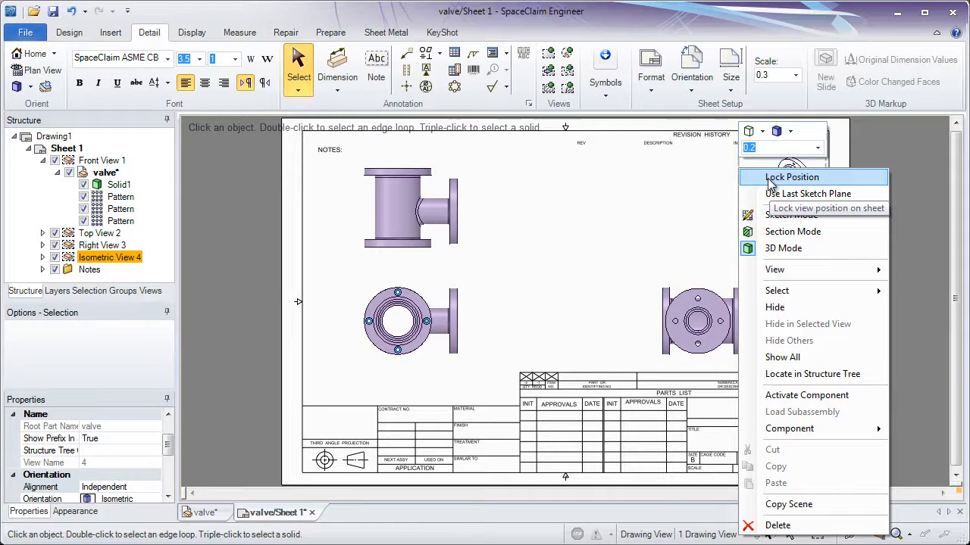
left_click(771, 179)
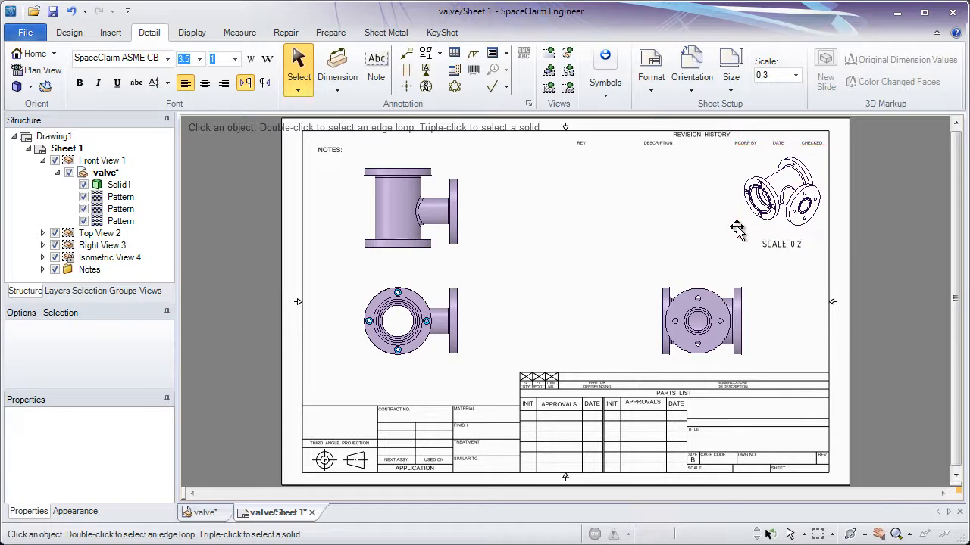
Reposition the right and front views slightly on the sheet, and lock the front view's position.
mouse_move(697, 281)
left_mouse_down()
mouse_move(705, 275)
mouse_move(702, 286)
left_mouse_up()
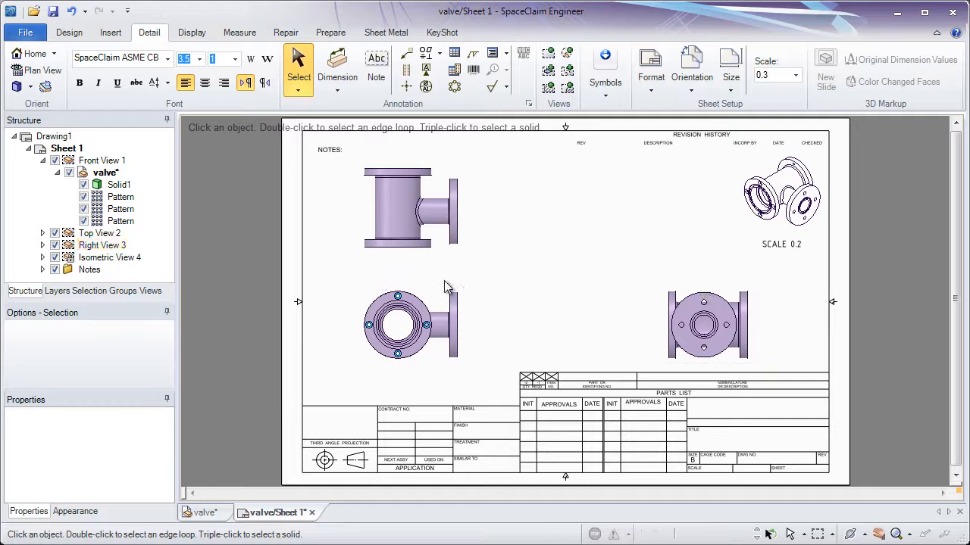
left_click_drag(440, 287, 477, 270)
left_click_drag(458, 284, 454, 288)
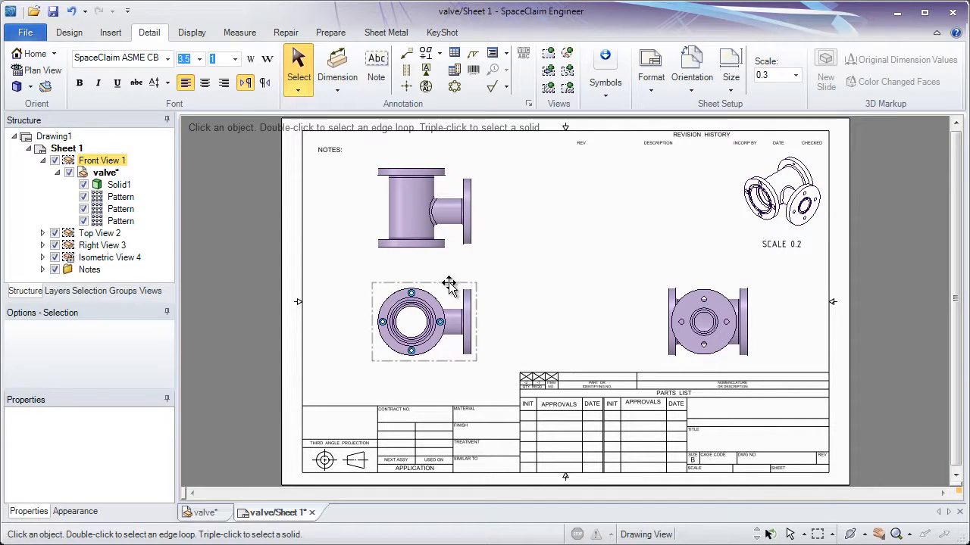
right_click(449, 285)
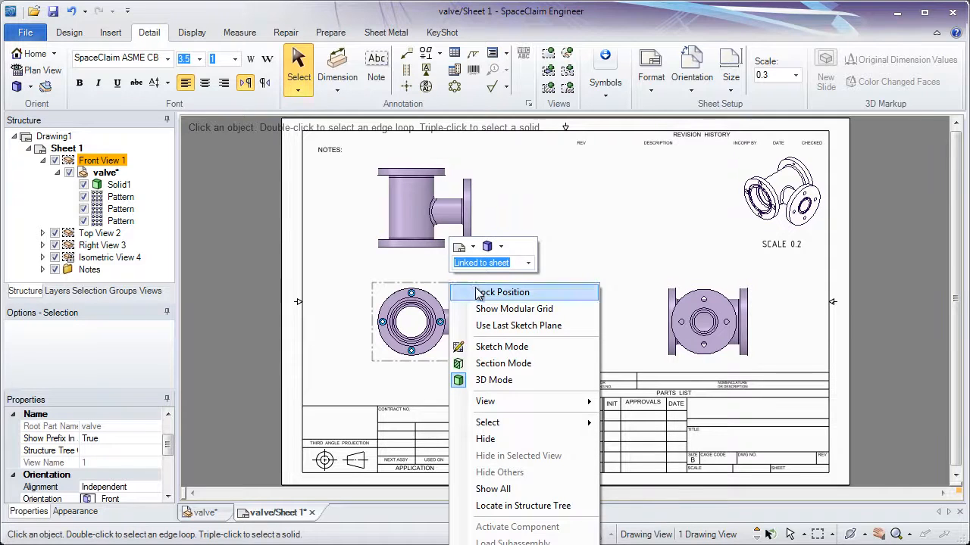
left_click(478, 293)
Adjust the top view vertically and shift the right view slightly closer to the locked front view, keeping both aligned.
left_click(461, 250)
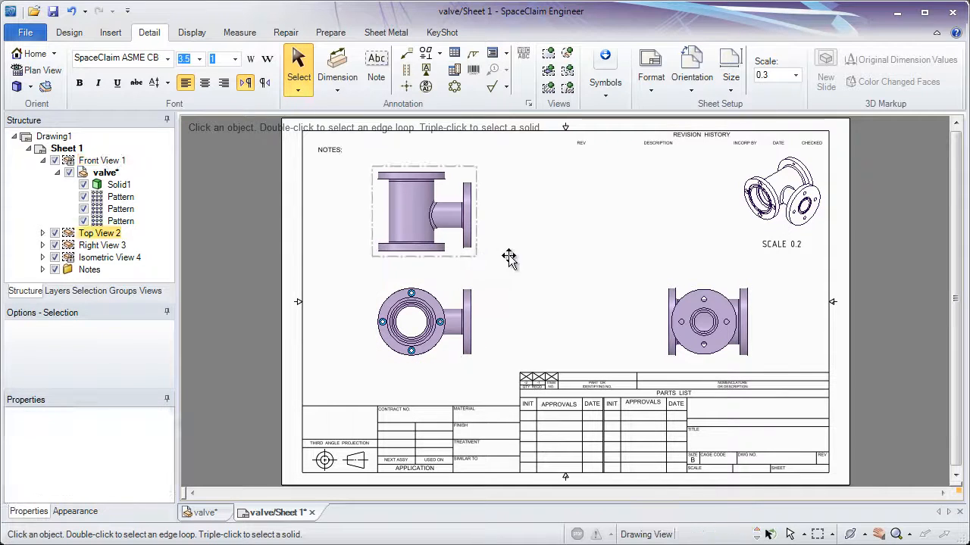
mouse_move(509, 257)
left_mouse_down()
mouse_move(510, 275)
mouse_move(507, 234)
mouse_move(505, 266)
mouse_move(507, 255)
left_mouse_up()
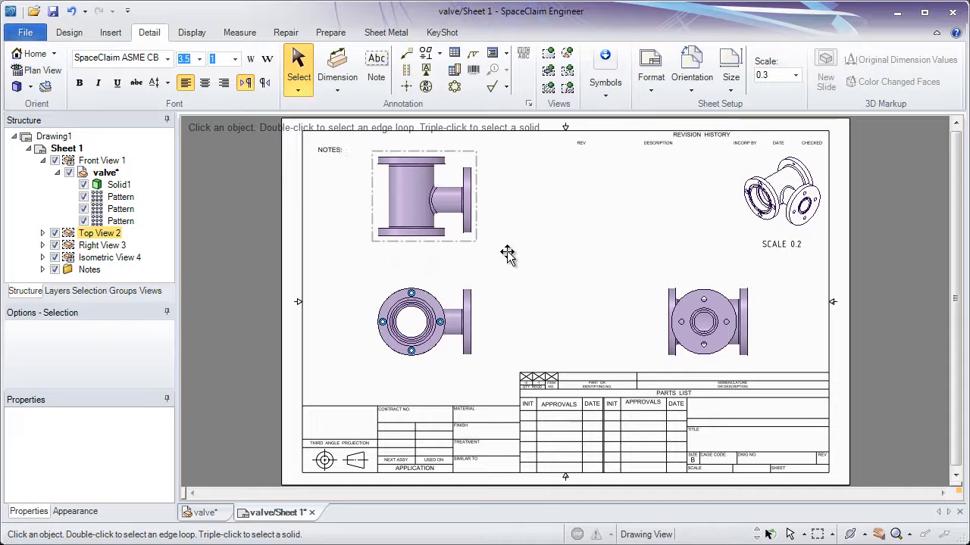
left_click(624, 305)
left_click(666, 315)
mouse_move(666, 315)
left_mouse_down()
mouse_move(604, 310)
mouse_move(654, 319)
left_mouse_up()
left_click(572, 307)
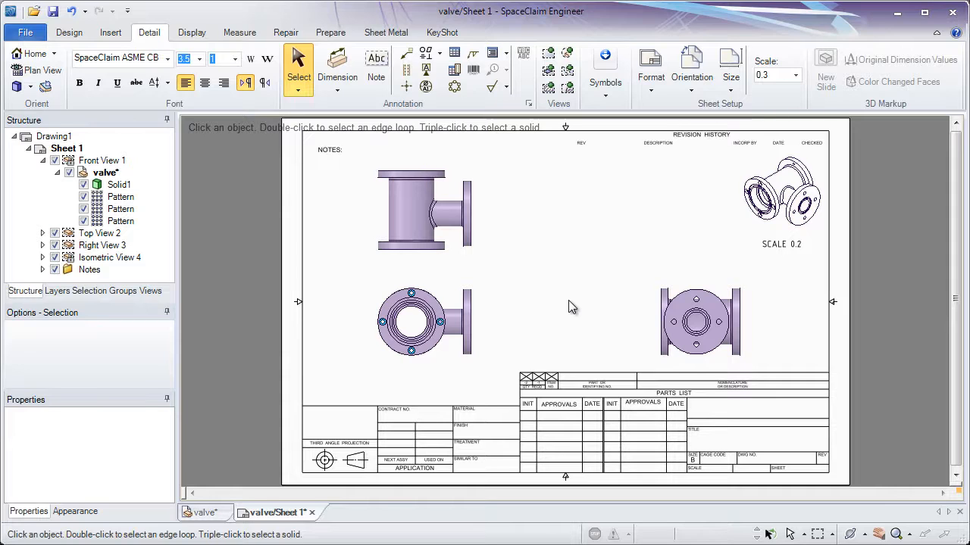
left_click(548, 72)
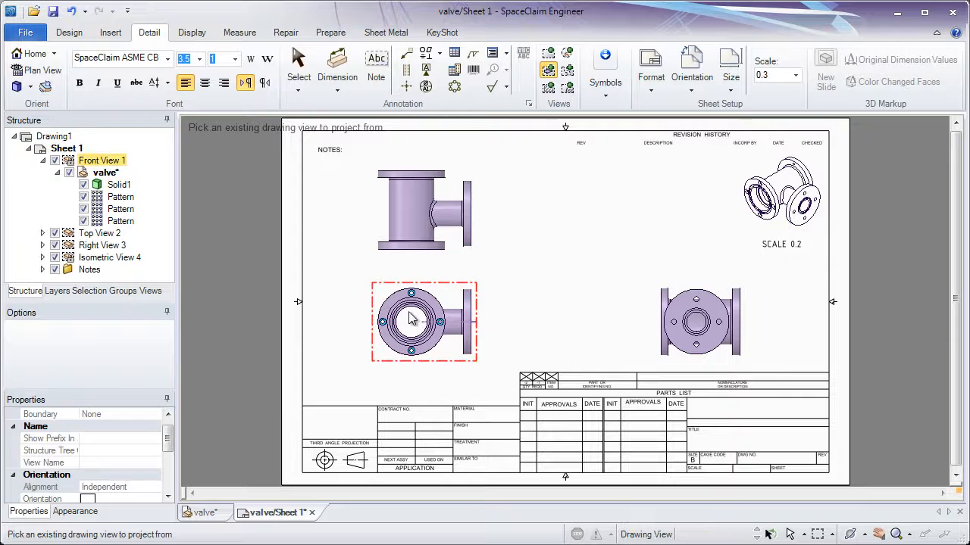
left_click(374, 297)
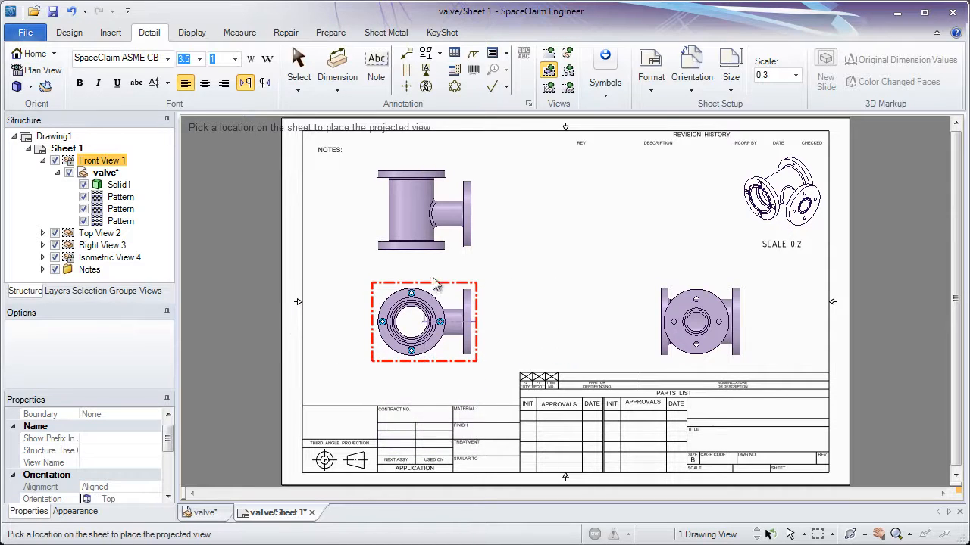
left_click(437, 225)
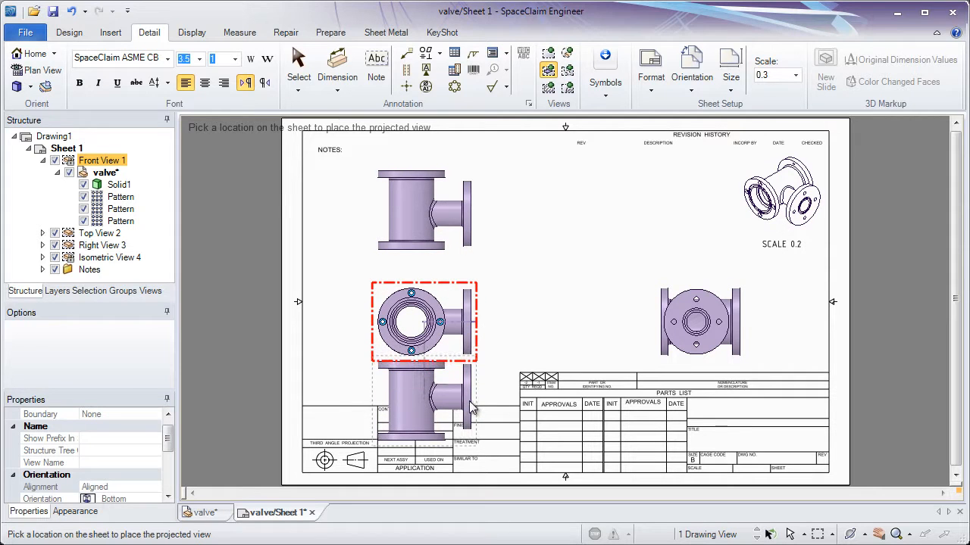
key("Escape")
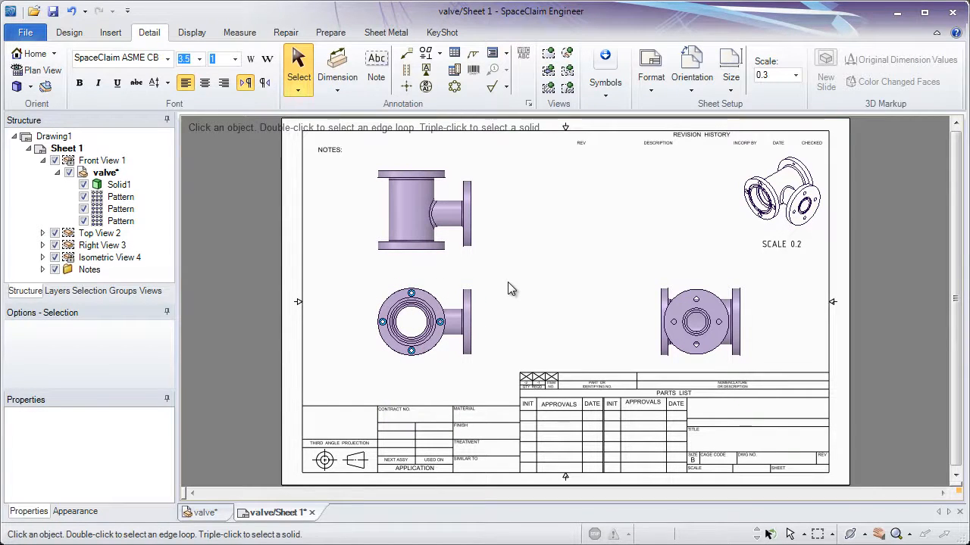
Turn the right view into a total cross-section view, with a vertical section plane through the centre of the front view's bore.
left_click(549, 89)
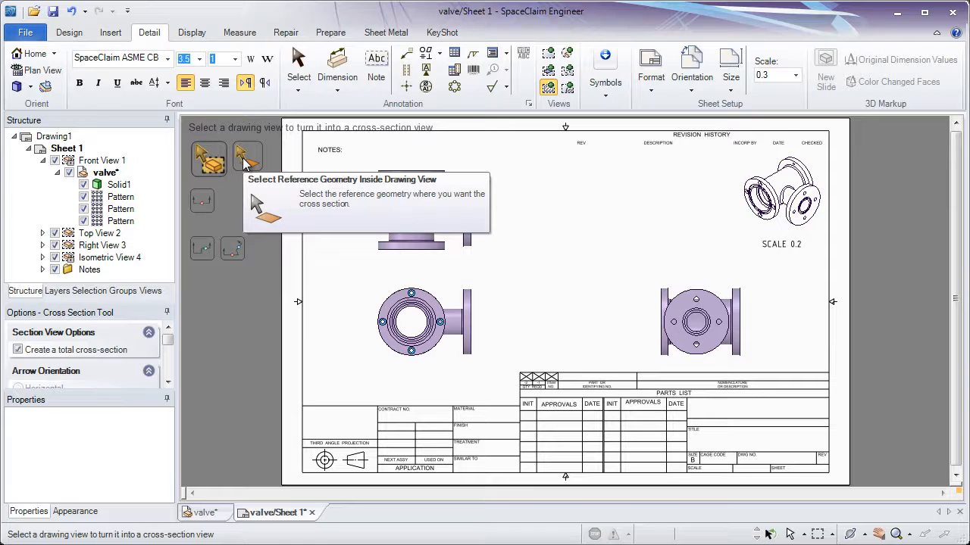
left_click(684, 287)
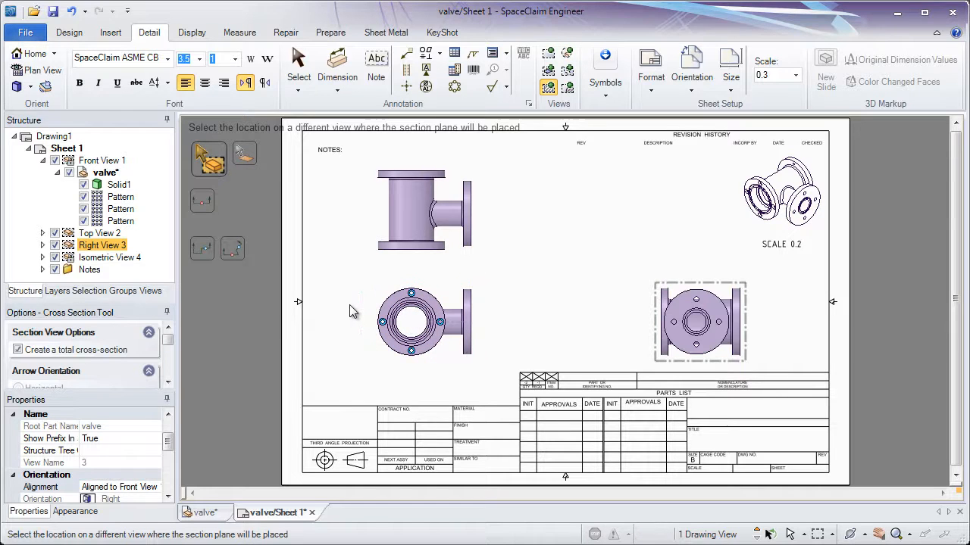
left_click(421, 306)
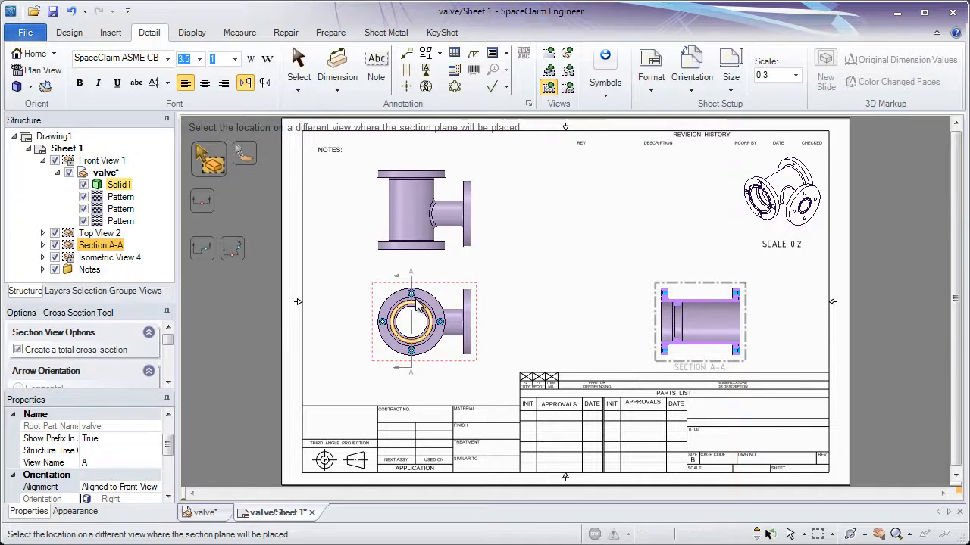
left_click(417, 302)
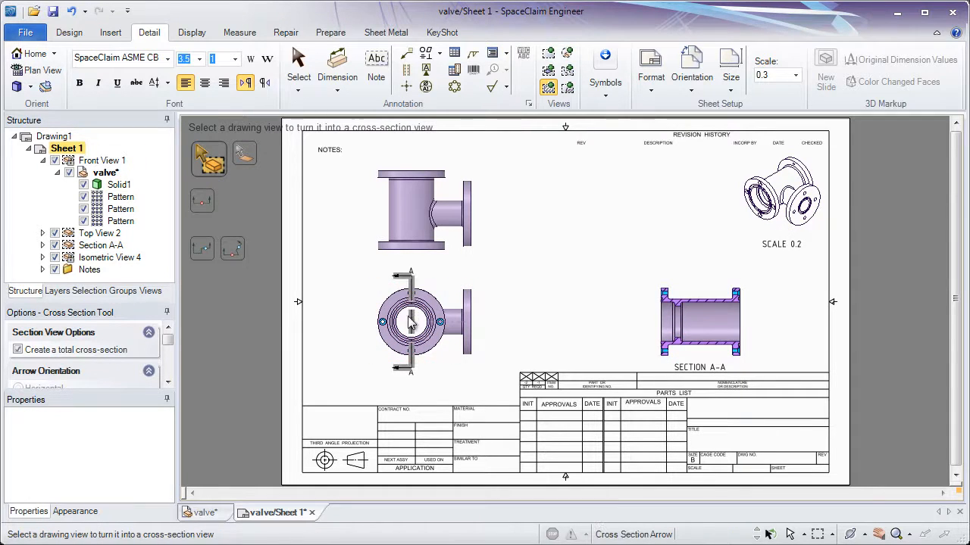
left_click(412, 341)
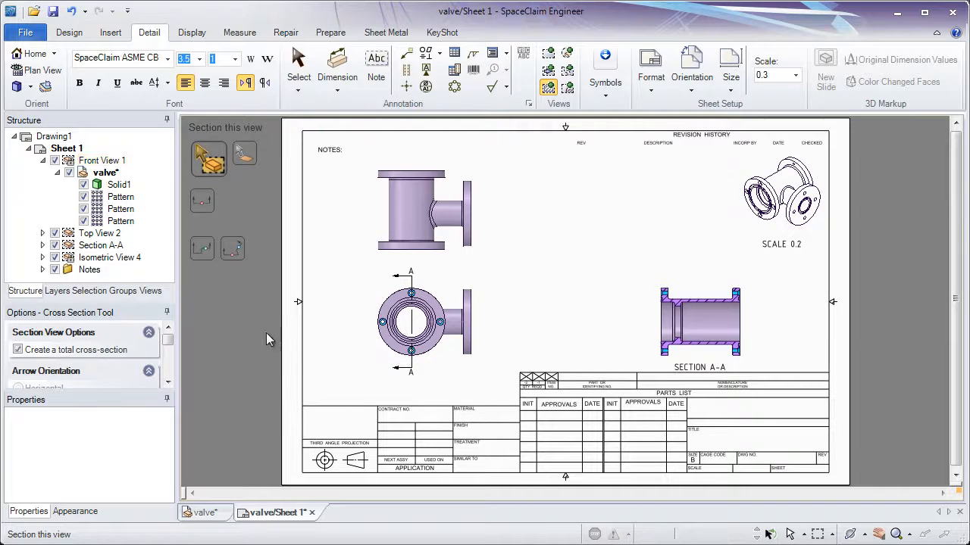
mouse_move(168, 340)
left_mouse_down()
mouse_move(168, 375)
mouse_move(169, 333)
mouse_move(161, 356)
left_mouse_up()
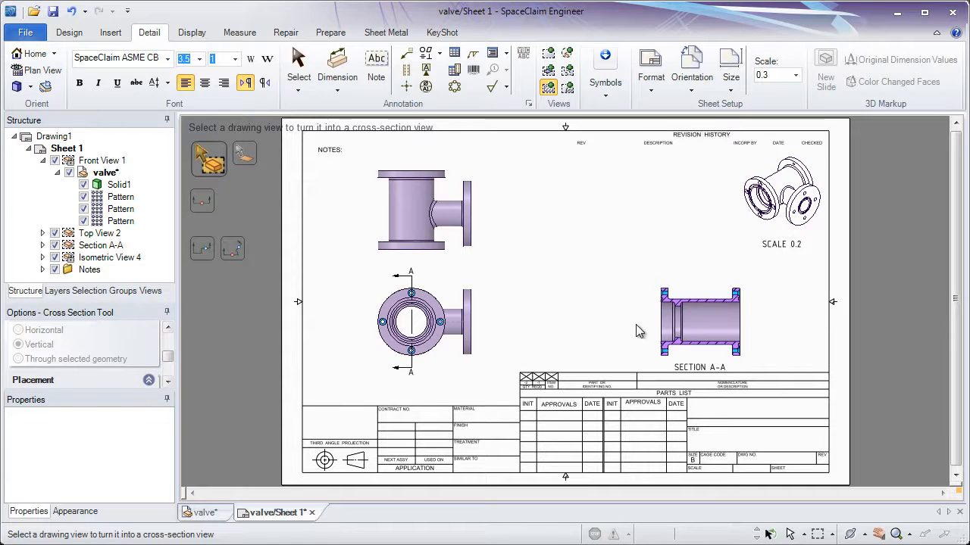
left_click(255, 162)
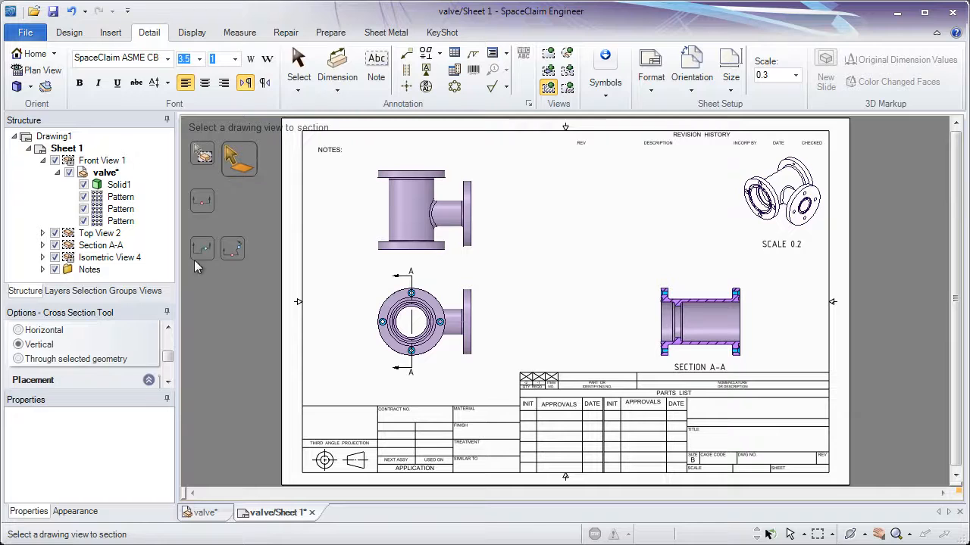
mouse_move(165, 358)
left_mouse_down()
mouse_move(167, 379)
mouse_move(168, 351)
left_mouse_up()
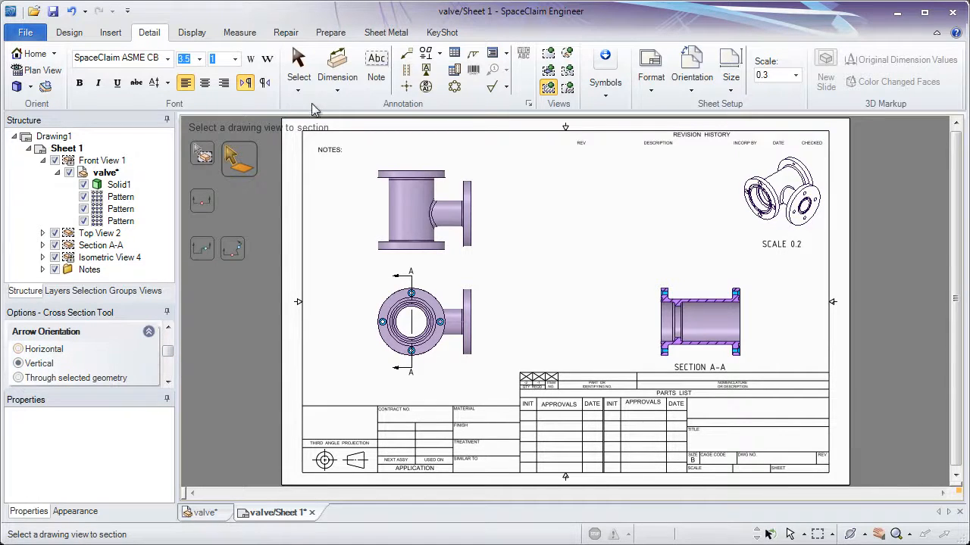
left_click(298, 60)
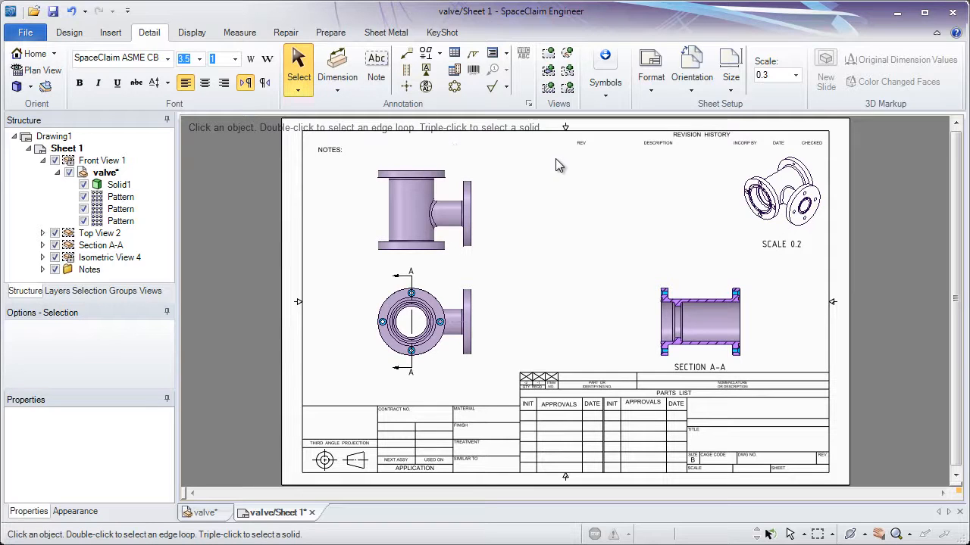
Create a circular detail view of the upper-left flange region of Section A-A and place it above the section view.
left_click(568, 55)
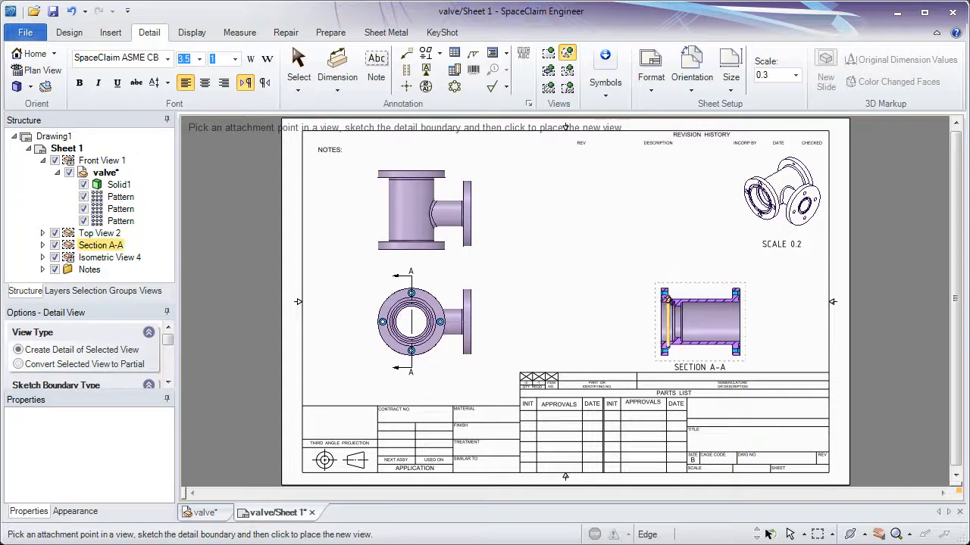
left_click(671, 301)
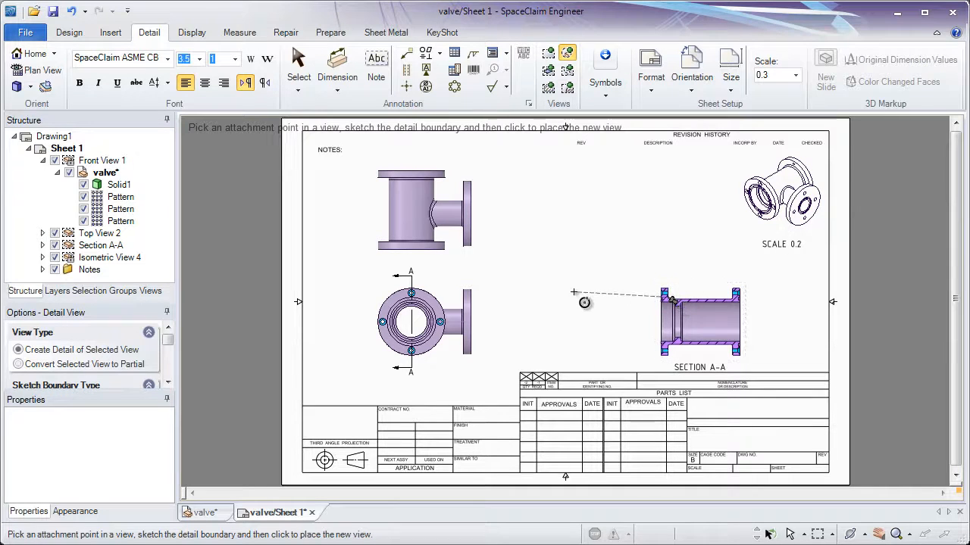
left_click_drag(171, 345, 168, 364)
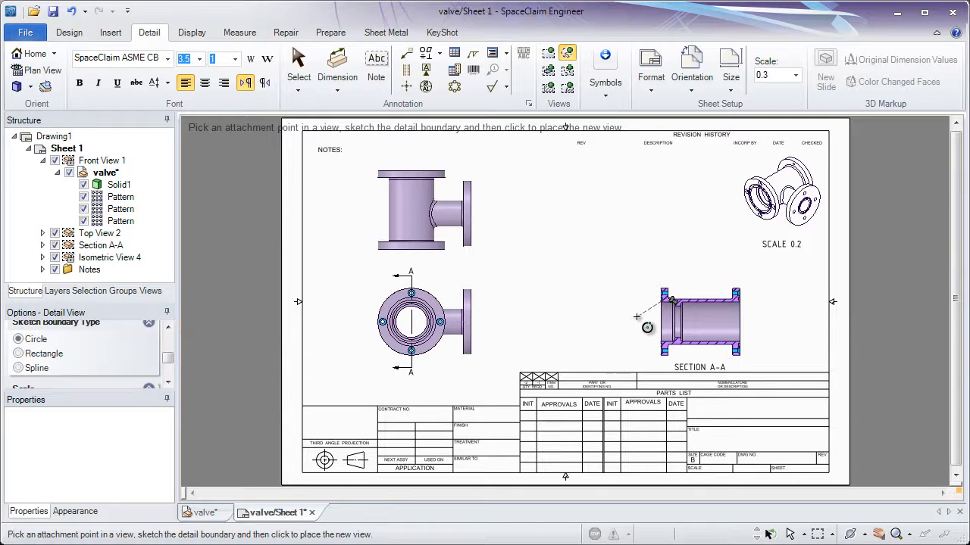
left_click(670, 294)
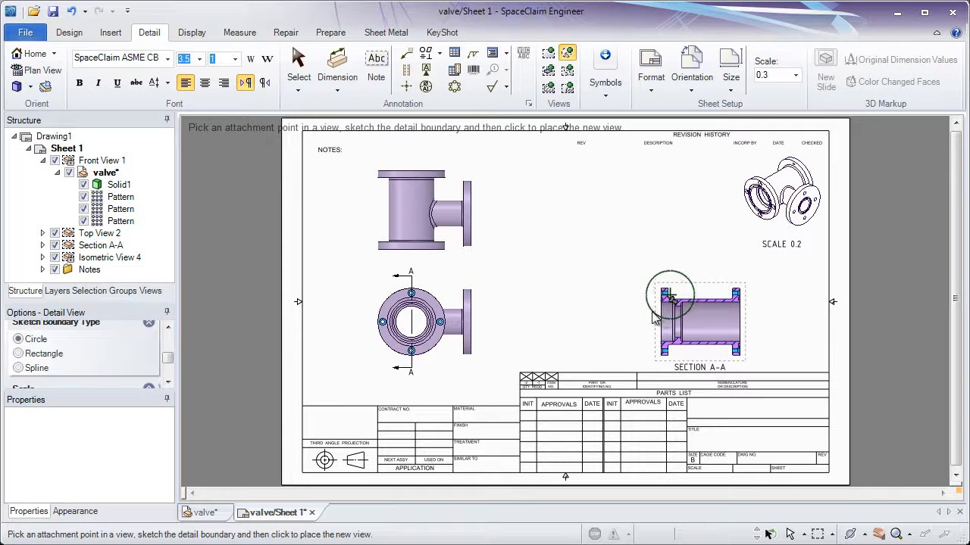
left_click(653, 312)
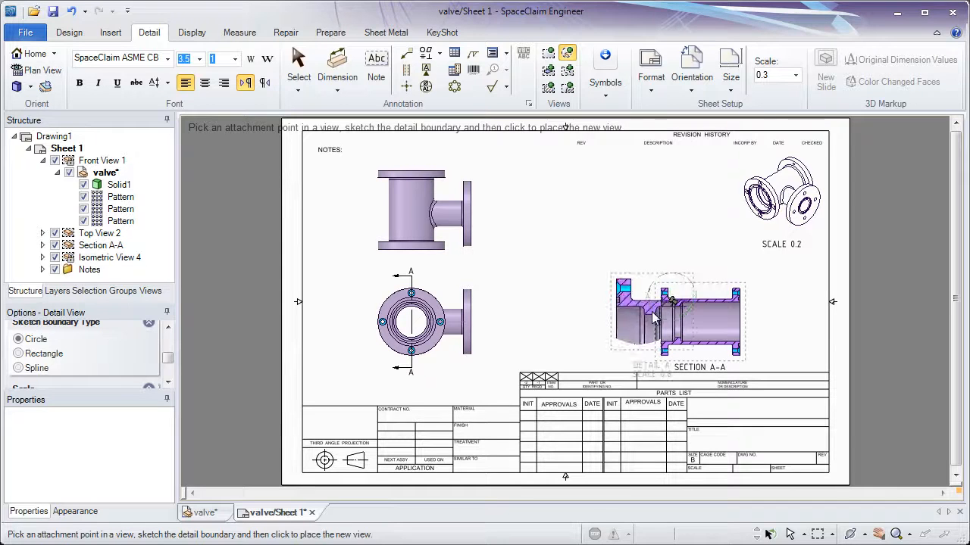
left_click(613, 206)
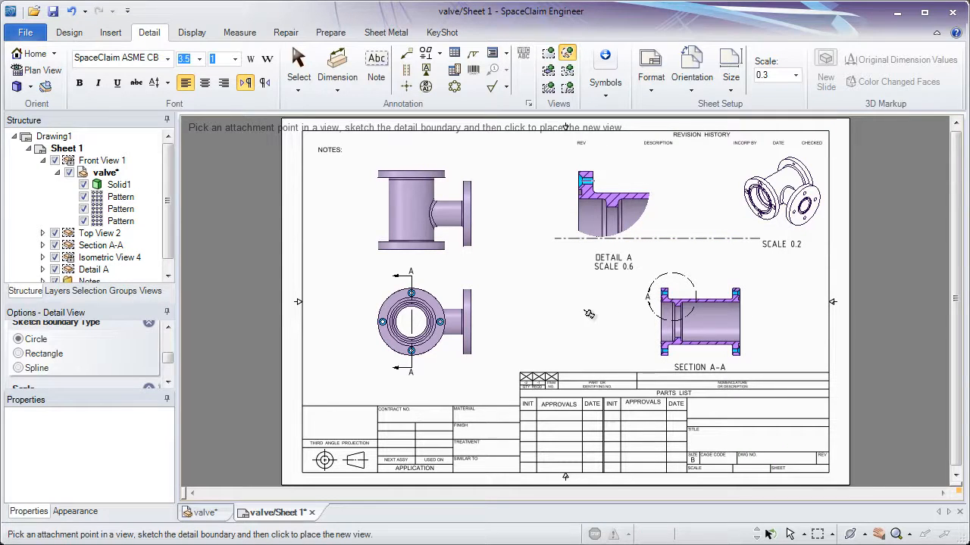
key("Escape")
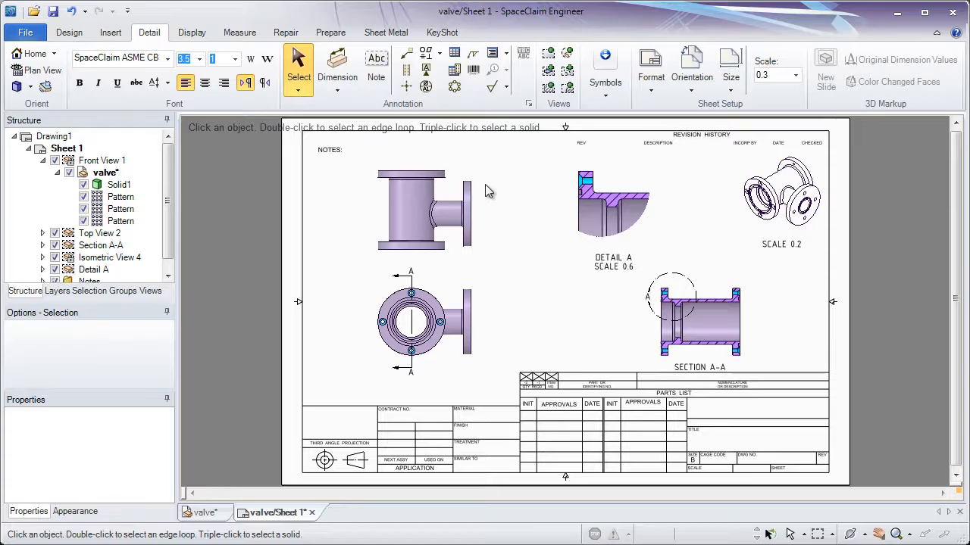
Dimension the upper flange's diameter in the top view, placing the dimension above the flange.
mouse_move(482, 172)
middle_mouse_down("ctrl")
mouse_move(461, 276)
mouse_move(499, 284)
middle_mouse_up("ctrl")
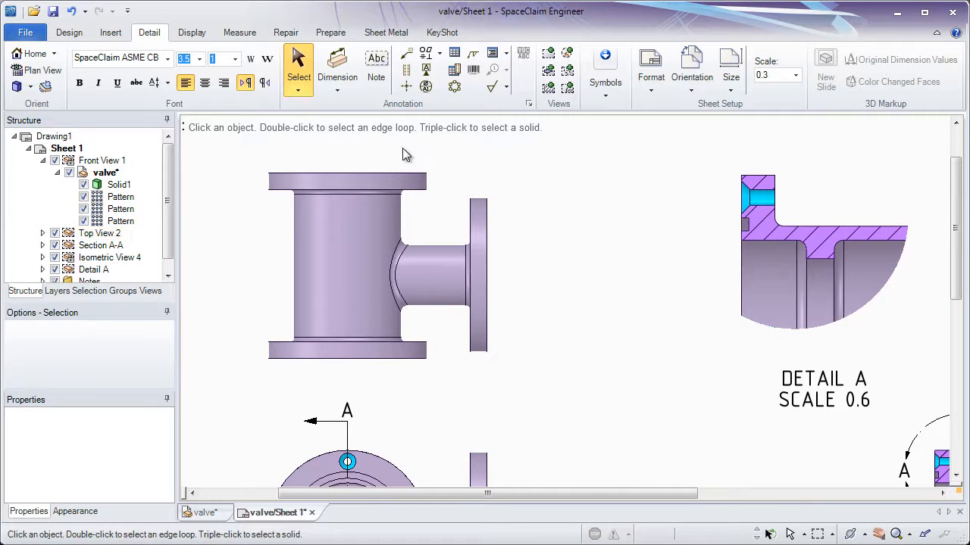
left_click(347, 62)
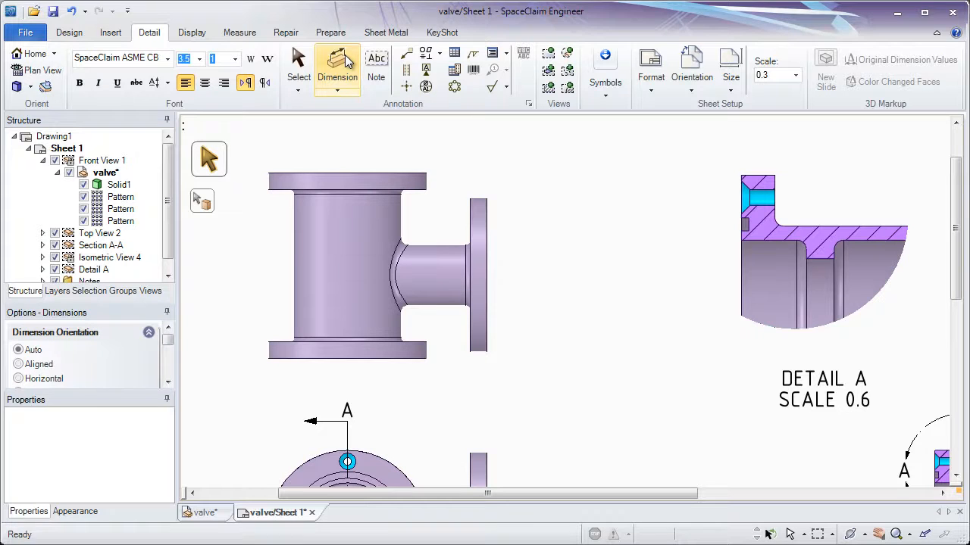
middle_click_drag(374, 134, 396, 144)
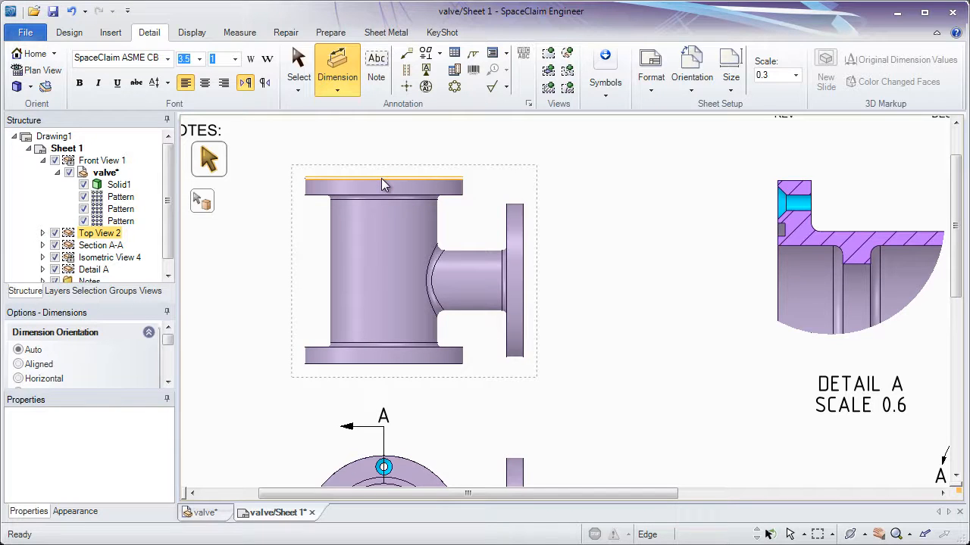
left_click(382, 180)
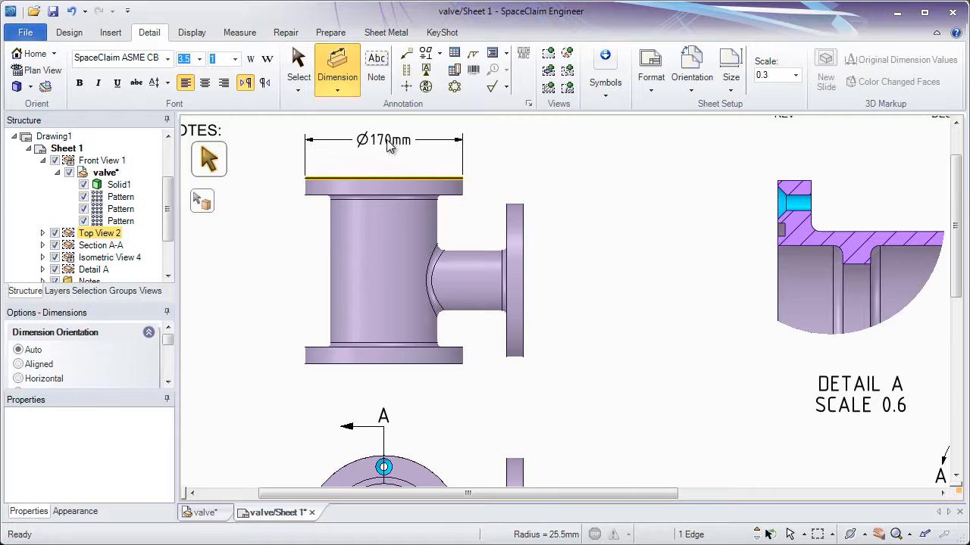
left_click(388, 146)
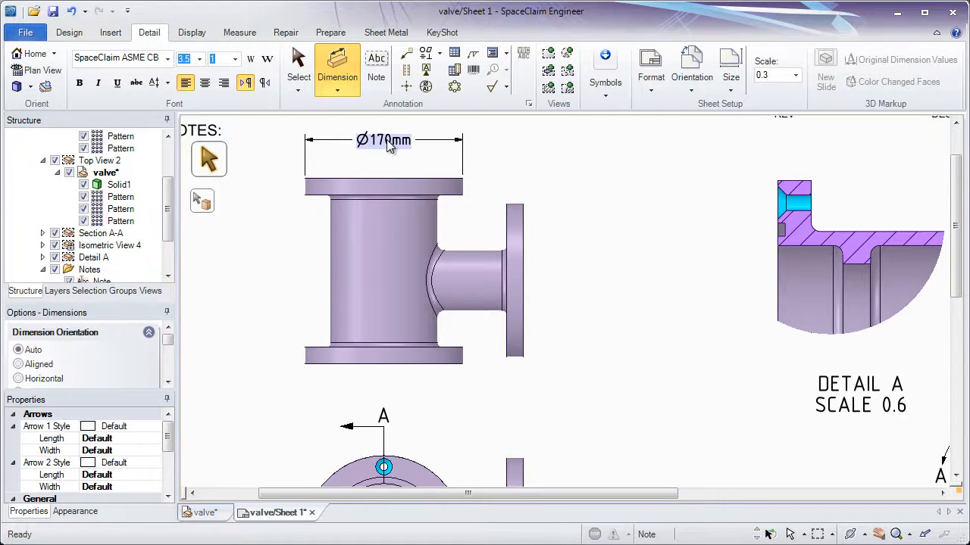
Dimension the valve body's overall height between the outer faces of both flanges, placing it left of the top view.
left_click(331, 179)
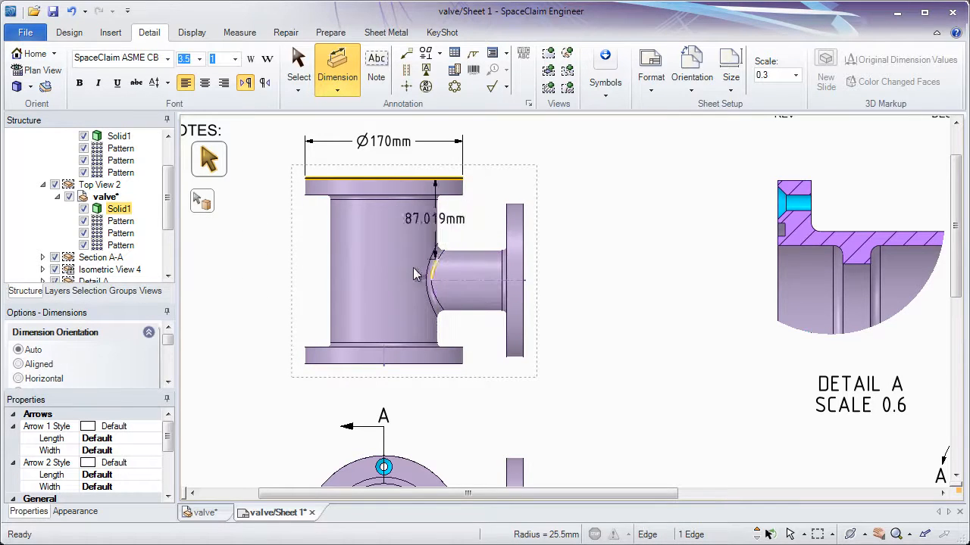
left_click(327, 370)
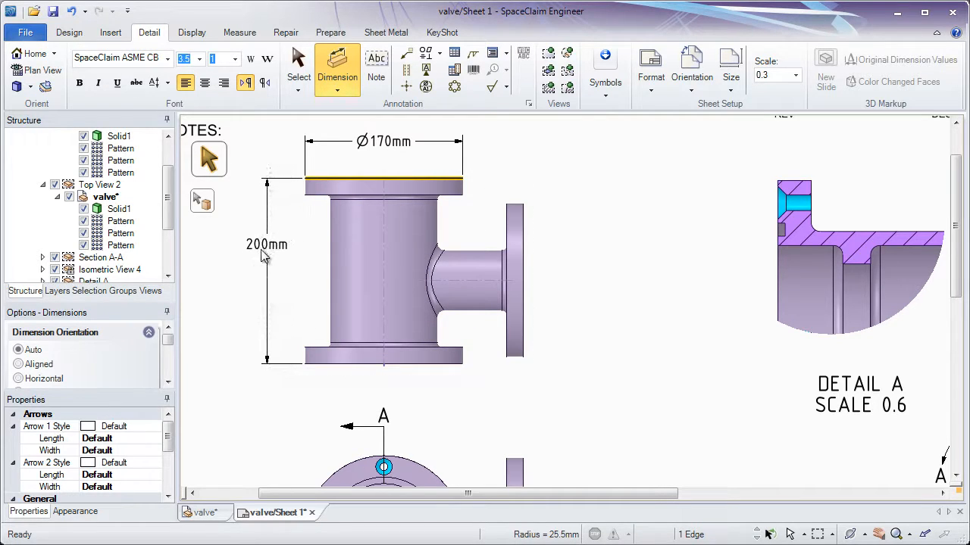
left_click(278, 291)
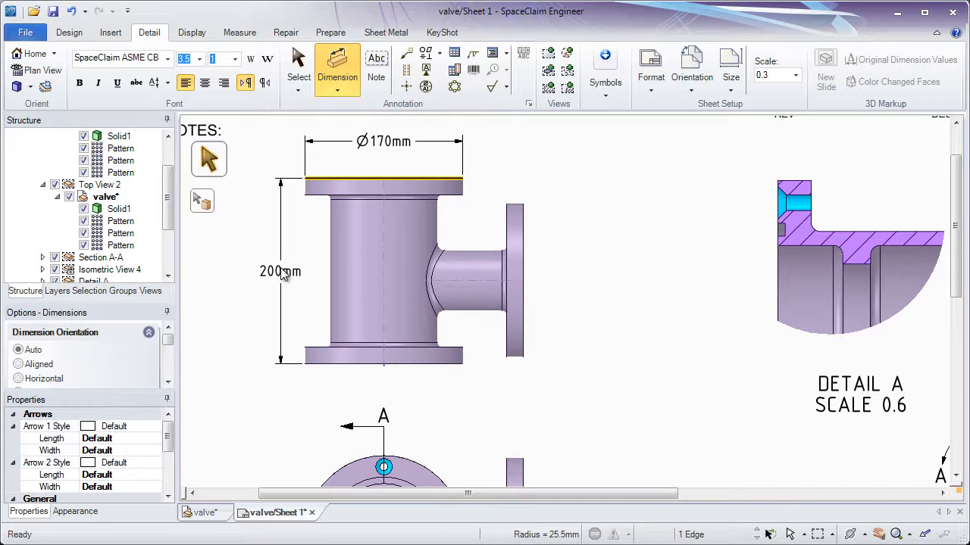
left_click(283, 274)
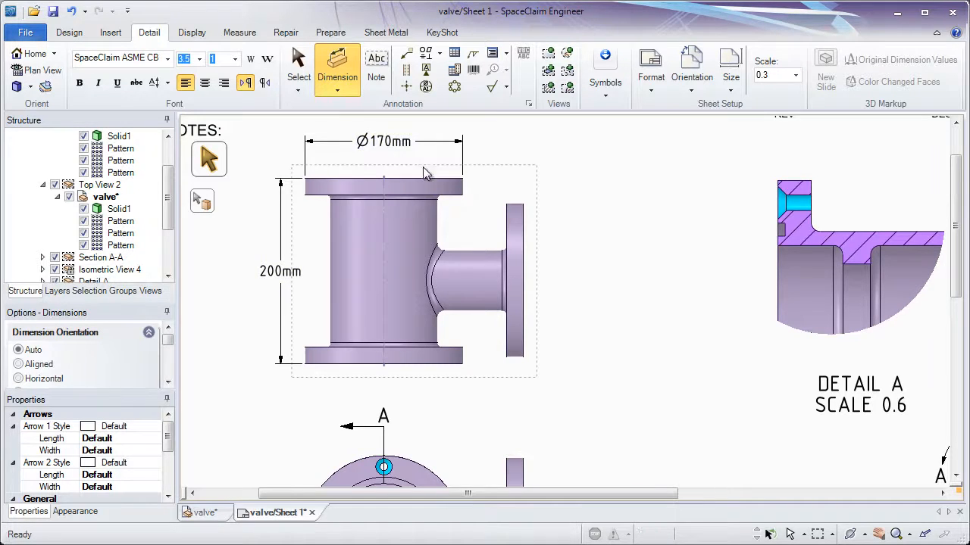
Add an angle dimension between the main cylinder and the branch pipe in the top view.
left_click(434, 226)
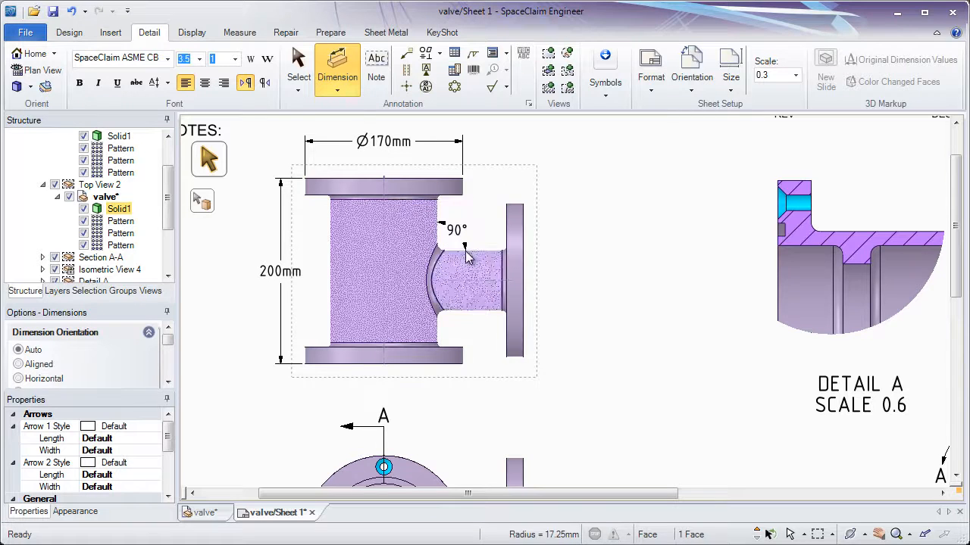
left_click(455, 254)
left_click(468, 235)
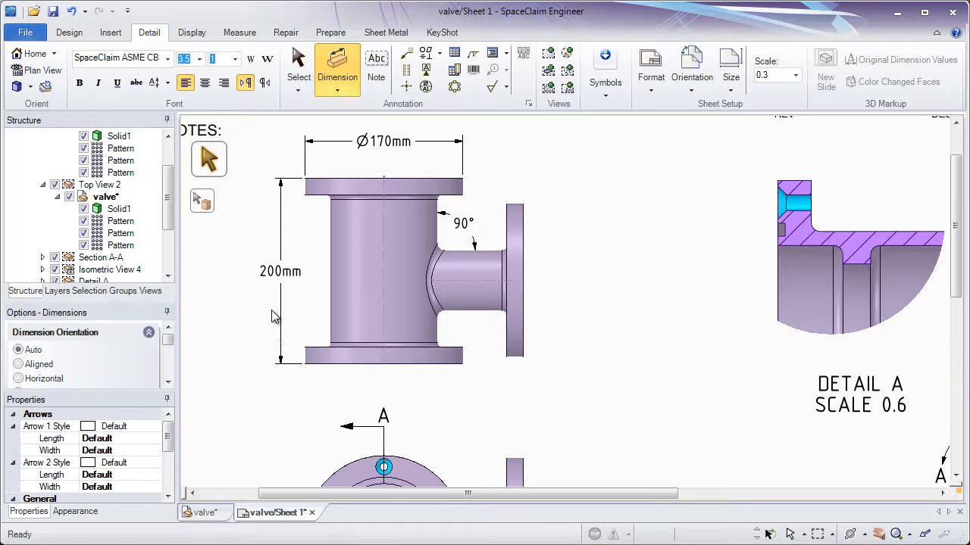
Set the tolerance type of the overall height dimension in the top view to Basic.
left_click(298, 69)
left_click(288, 277)
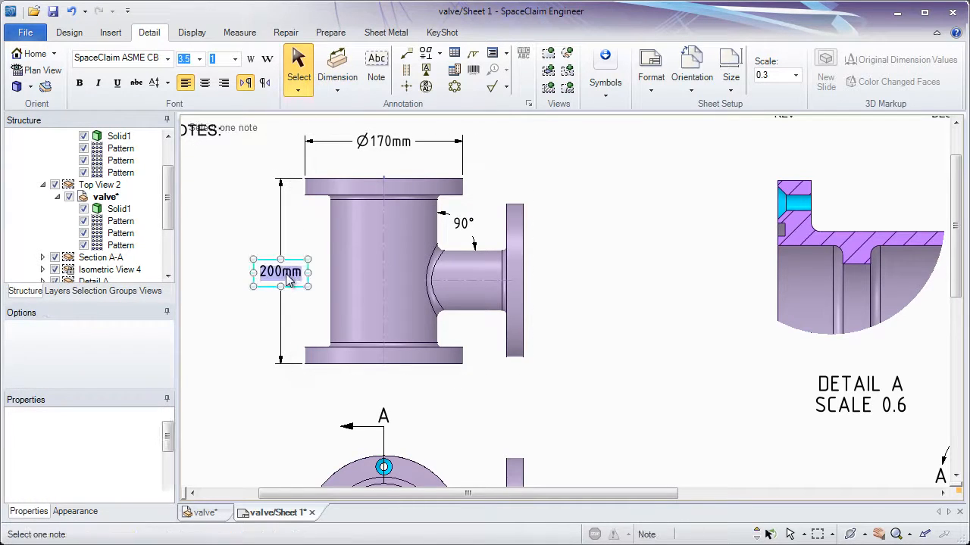
left_click(288, 278)
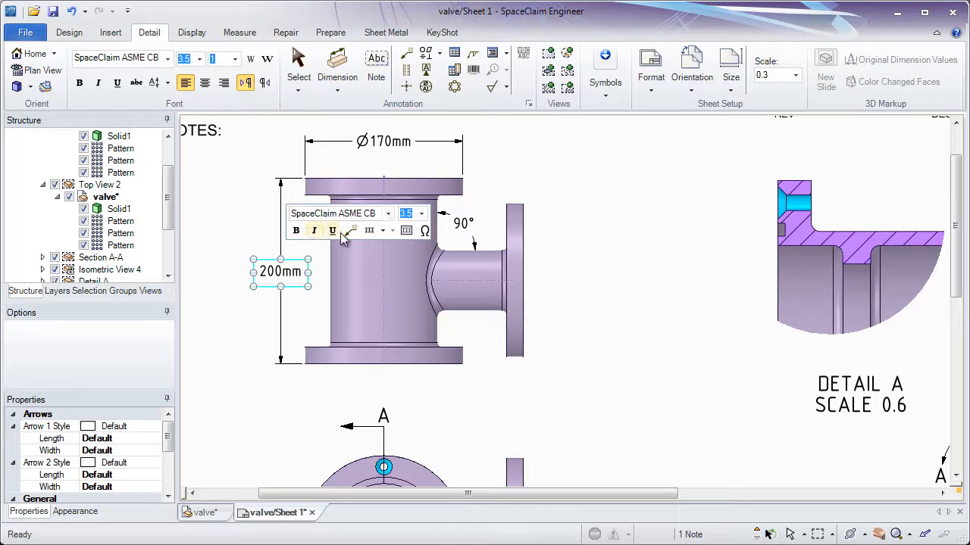
right_click(238, 228)
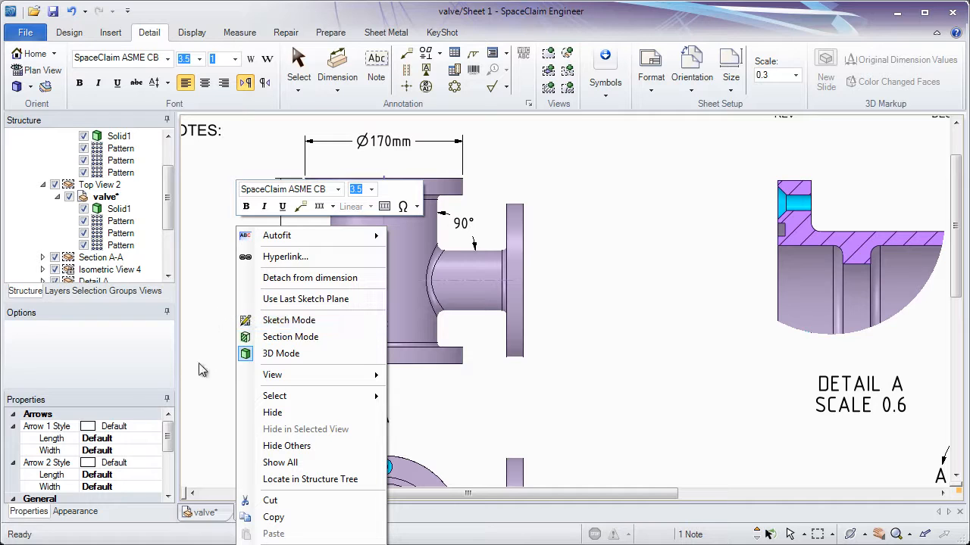
left_click_drag(167, 433, 168, 473)
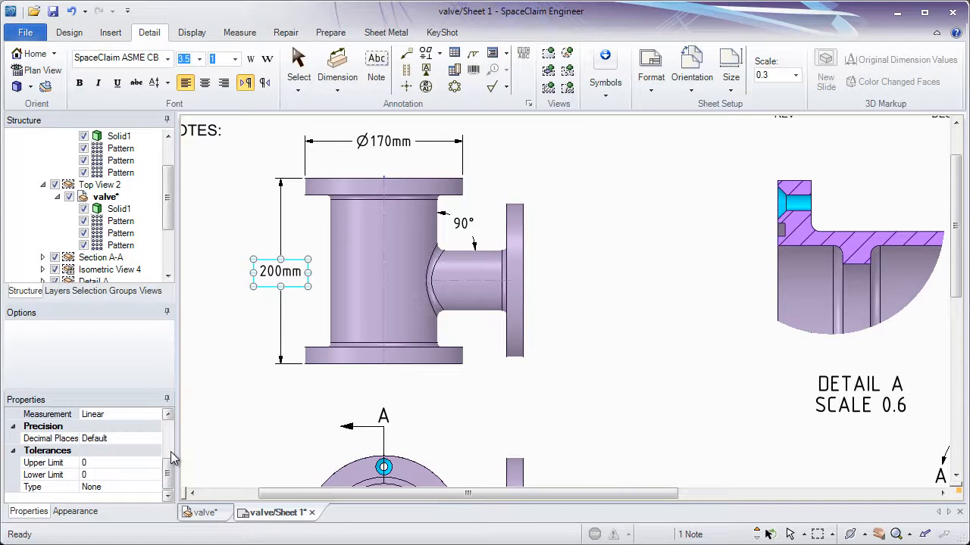
left_click(150, 488)
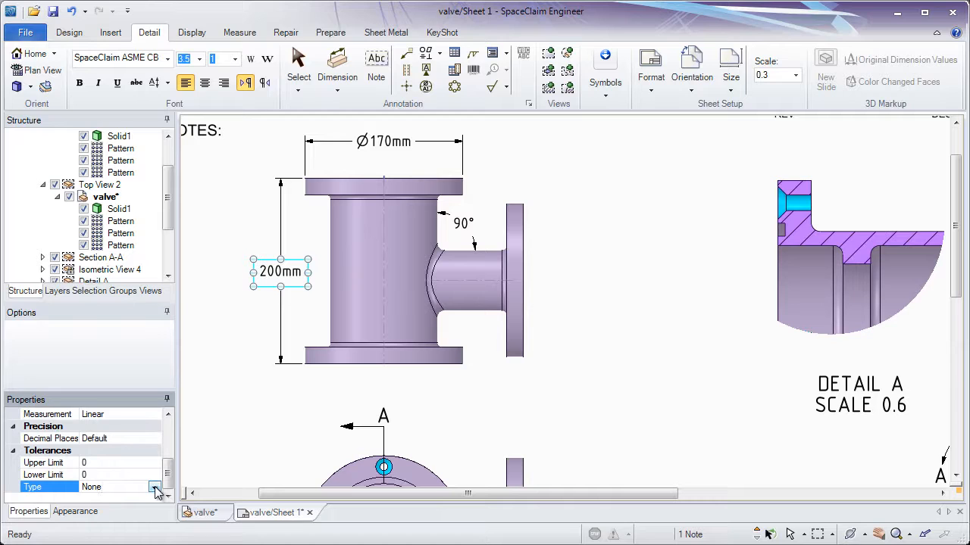
left_click(154, 489)
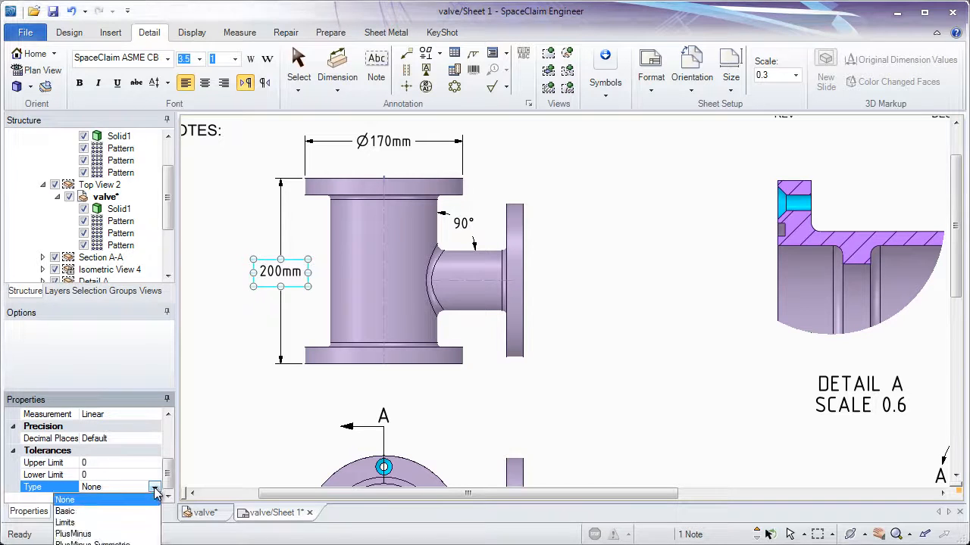
left_click(145, 511)
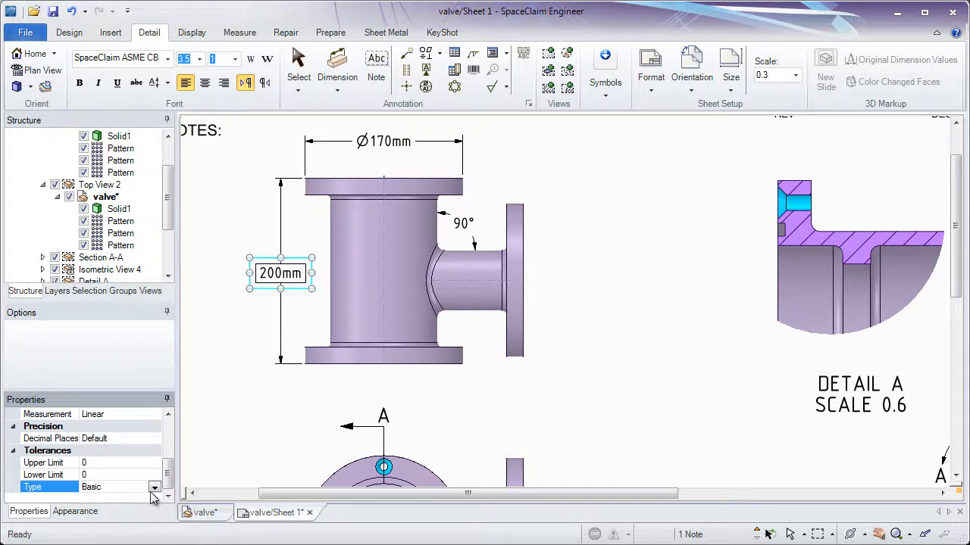
Set the overall height dimension's tolerance type to Limits, with an upper limit of +0.2 and a lower limit of -0.2.
left_click(154, 490)
left_click(108, 525)
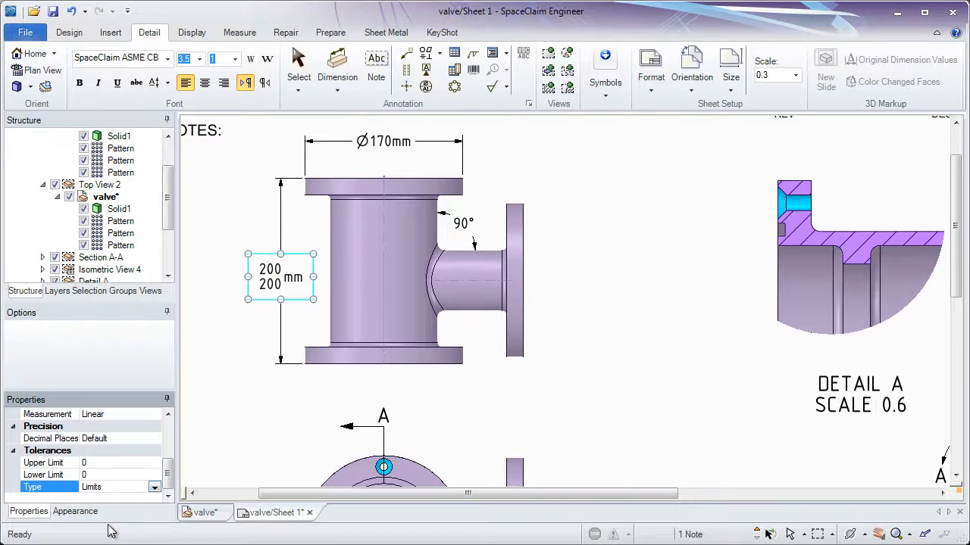
left_click(103, 463)
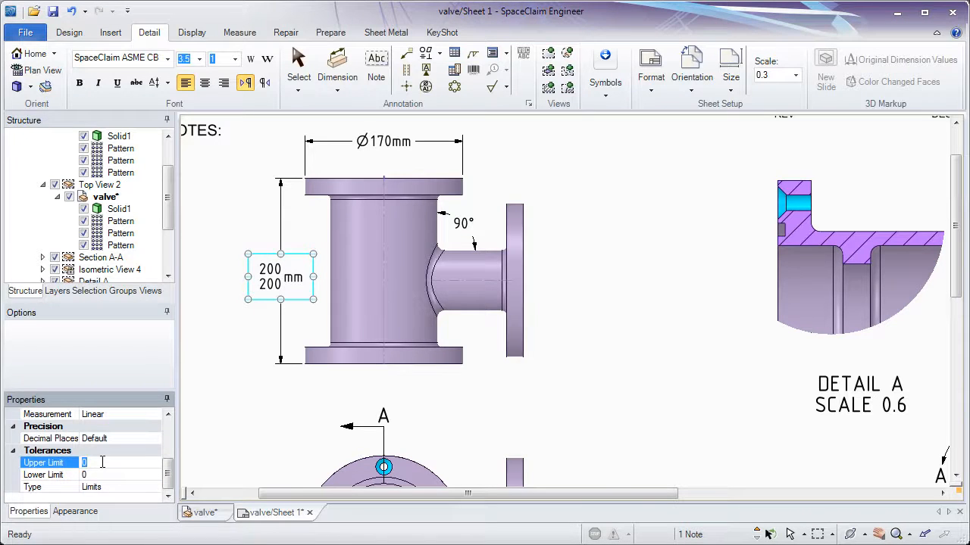
key("Return")
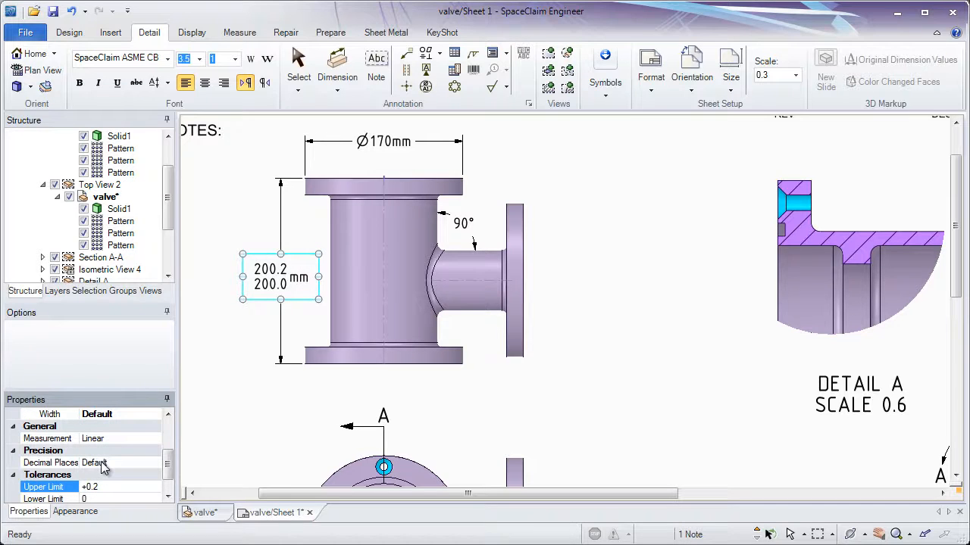
left_click(97, 501)
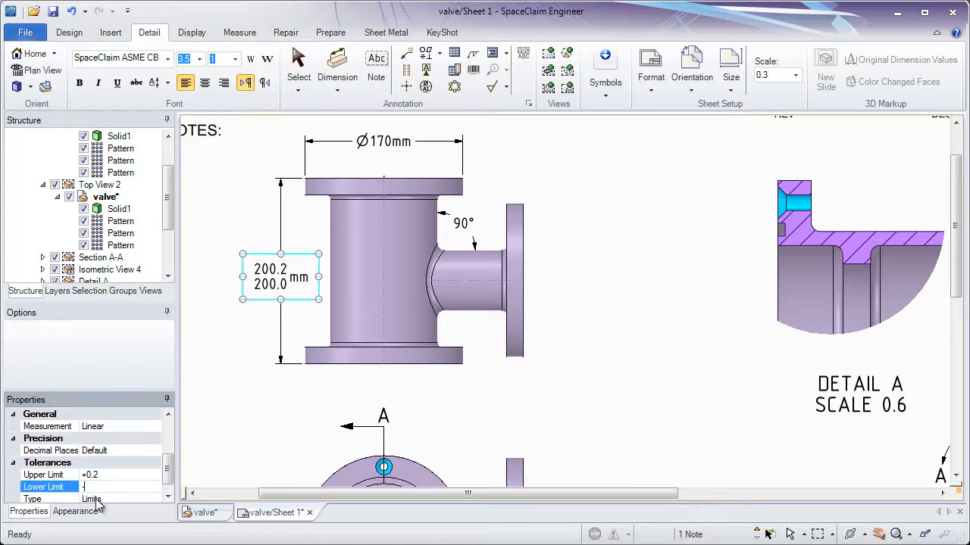
type("-0.2")
Set the overall height dimension's tolerance type to PlusMinus Symmetric.
scroll(169, 474, "down", 1)
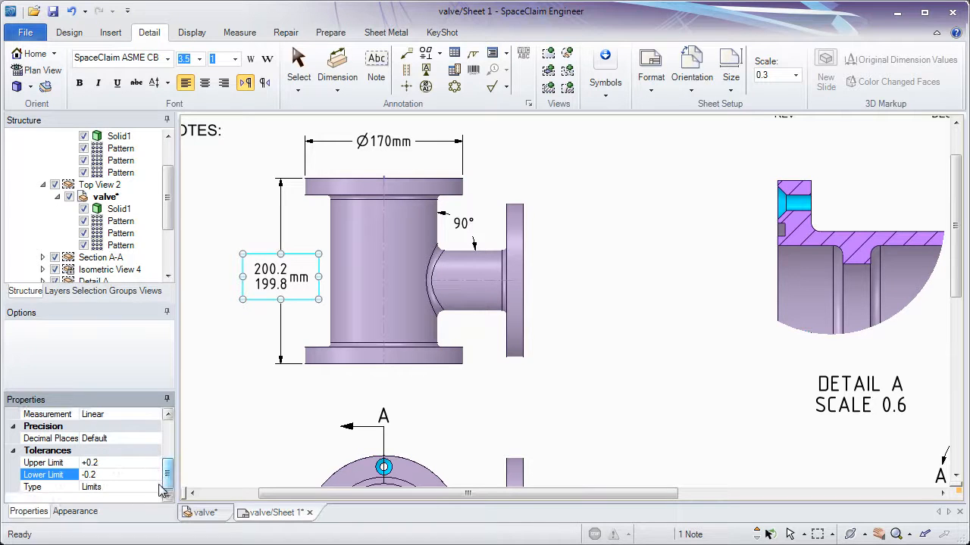
left_click(159, 489)
left_click(156, 488)
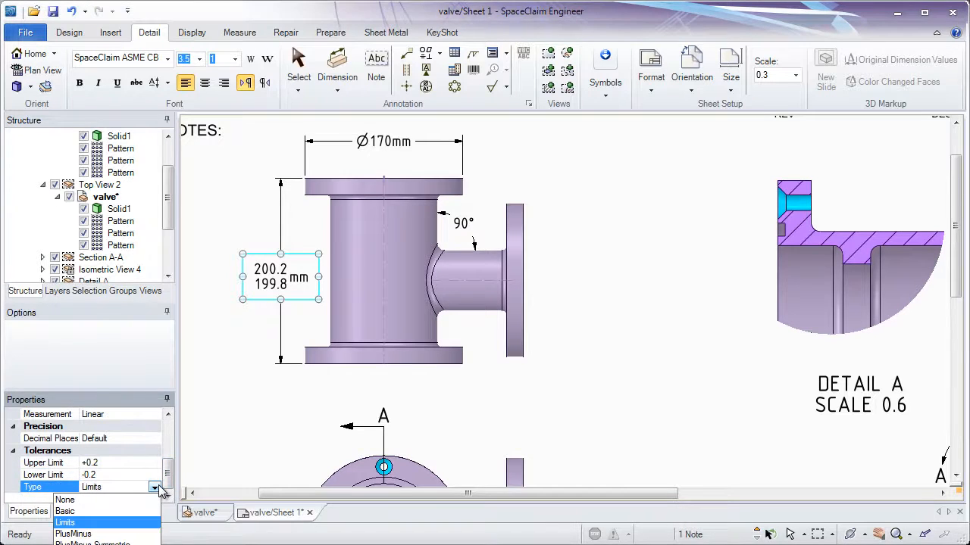
left_click(122, 542)
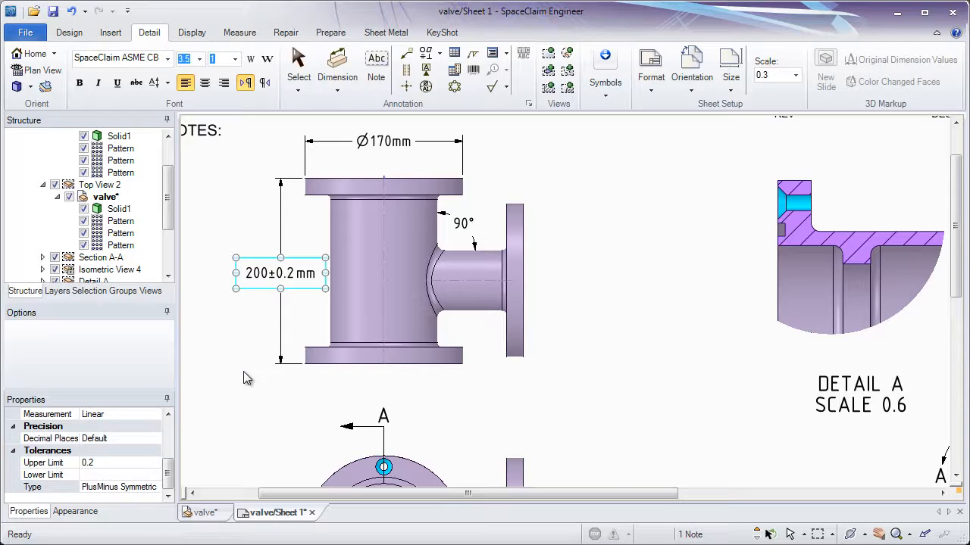
Add a radius dimension to the inner fillet beside the raised rib in Detail A, placing it above and right of the section.
left_click(337, 76)
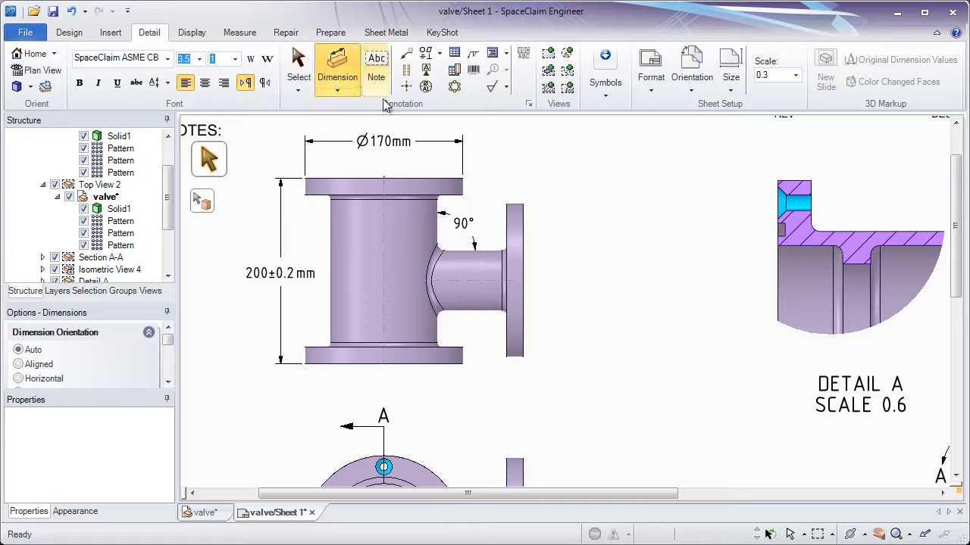
scroll(865, 197, "up", 5)
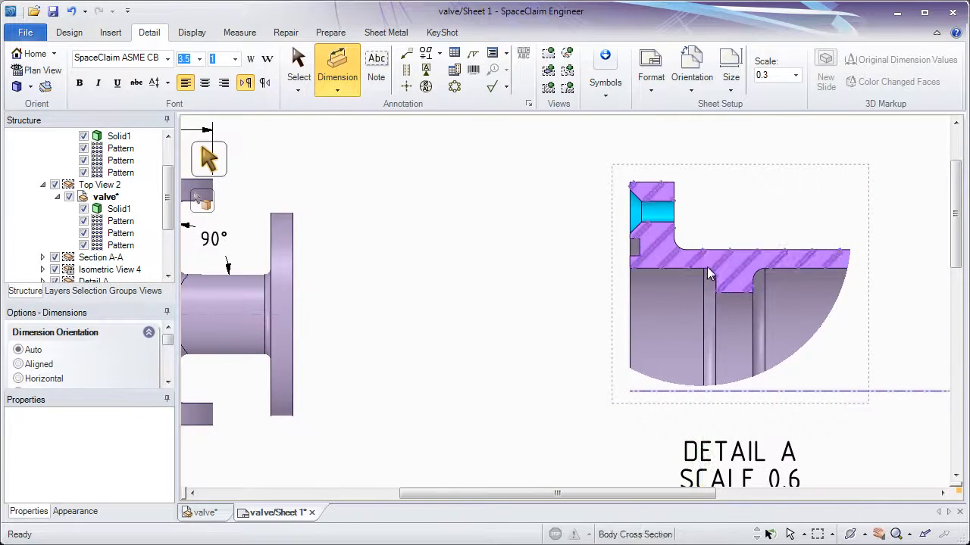
left_click(711, 276)
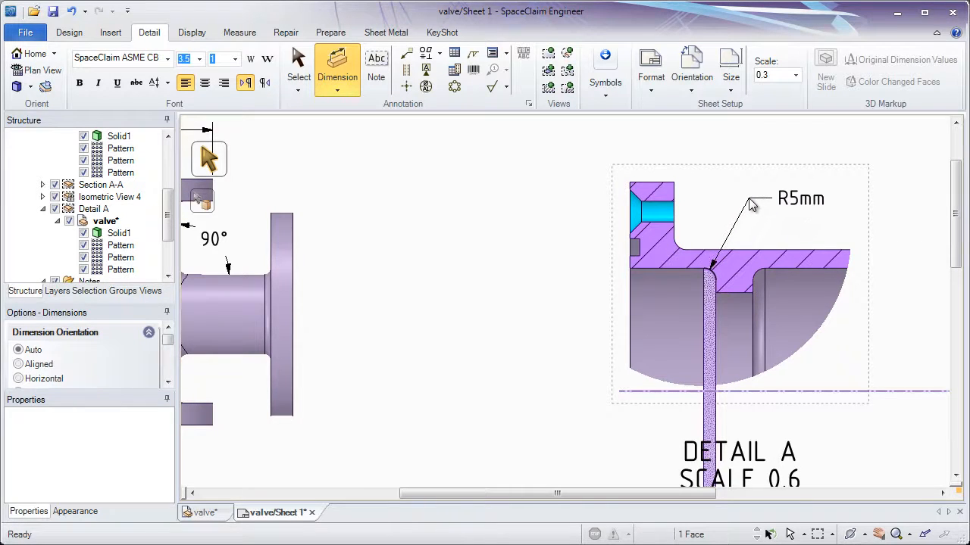
left_click(801, 206)
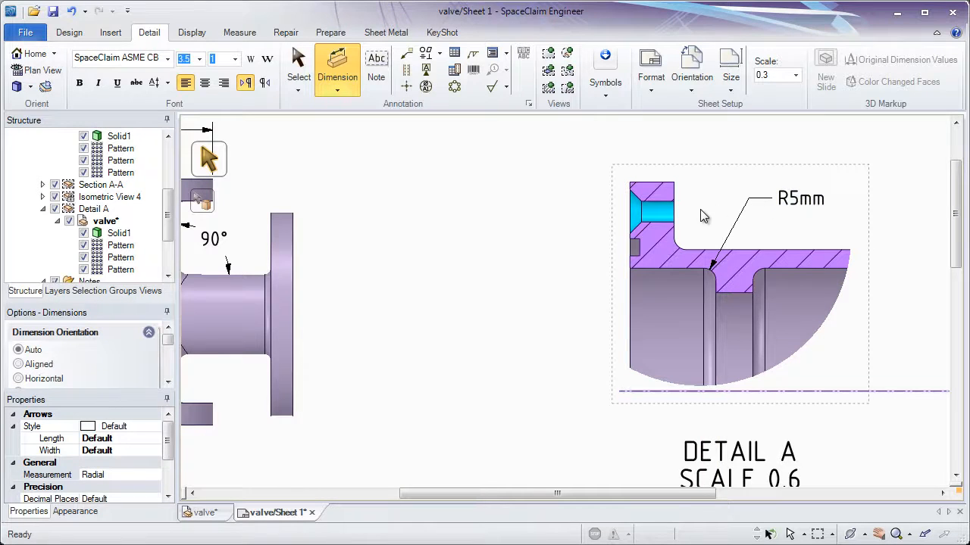
Dimension the countersunk flange hole in Detail A and position its drill callout to the left of the flange.
left_click(656, 216)
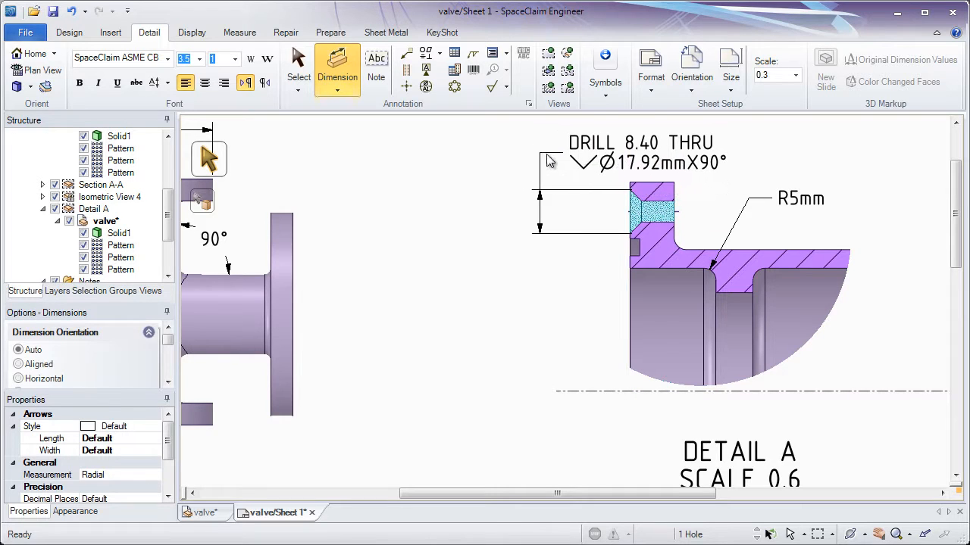
left_click(538, 151)
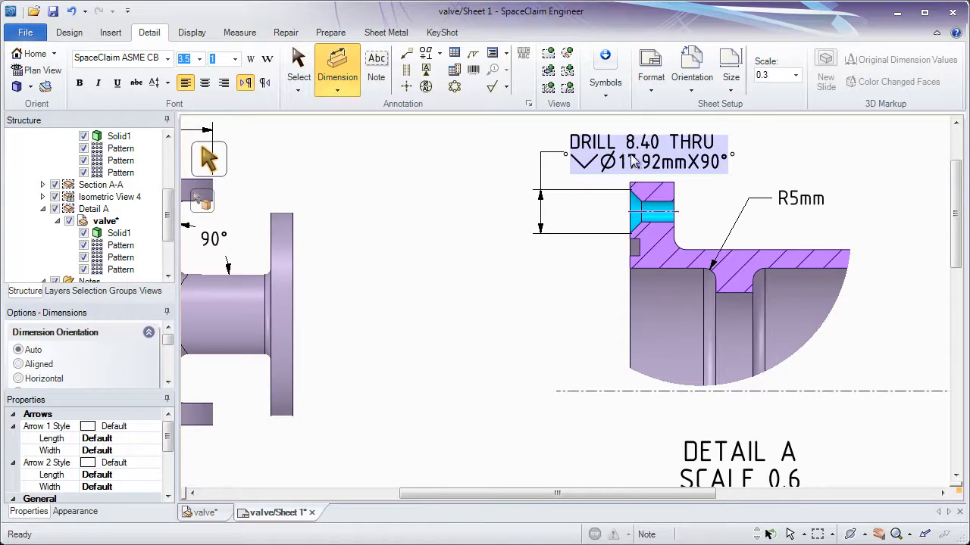
left_click_drag(732, 157, 548, 171)
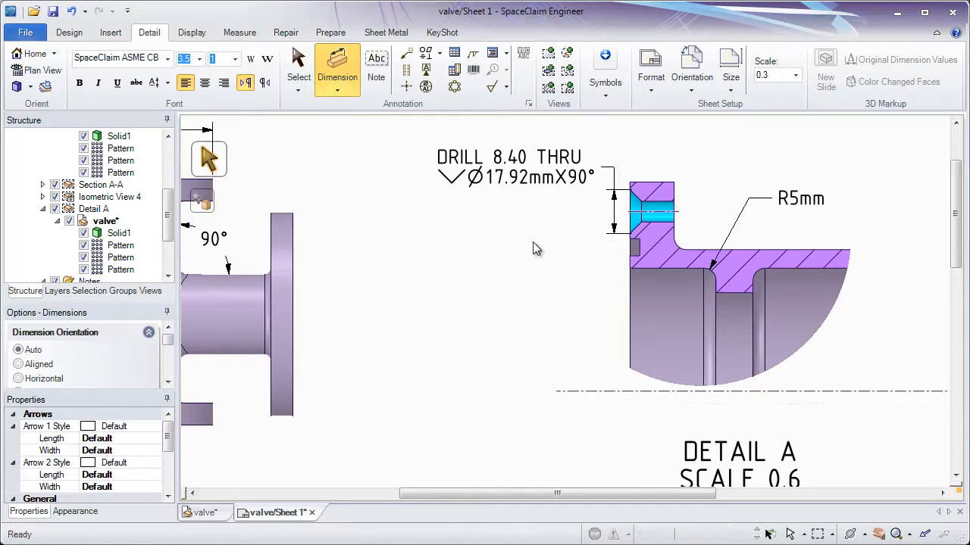
Add a Bolt Circle annotation to the four-hole flange pattern in the front view and move its drill callout right of the branch flange.
scroll(480, 273, "down", 2)
scroll(480, 273, "down", 2)
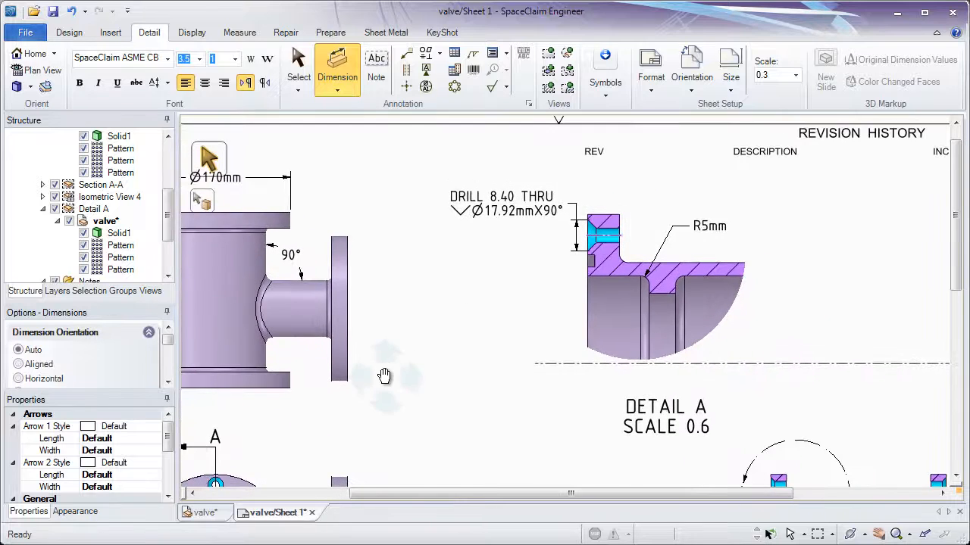
mouse_move(386, 379)
middle_mouse_down()
mouse_move(490, 244)
mouse_move(611, 130)
middle_mouse_up()
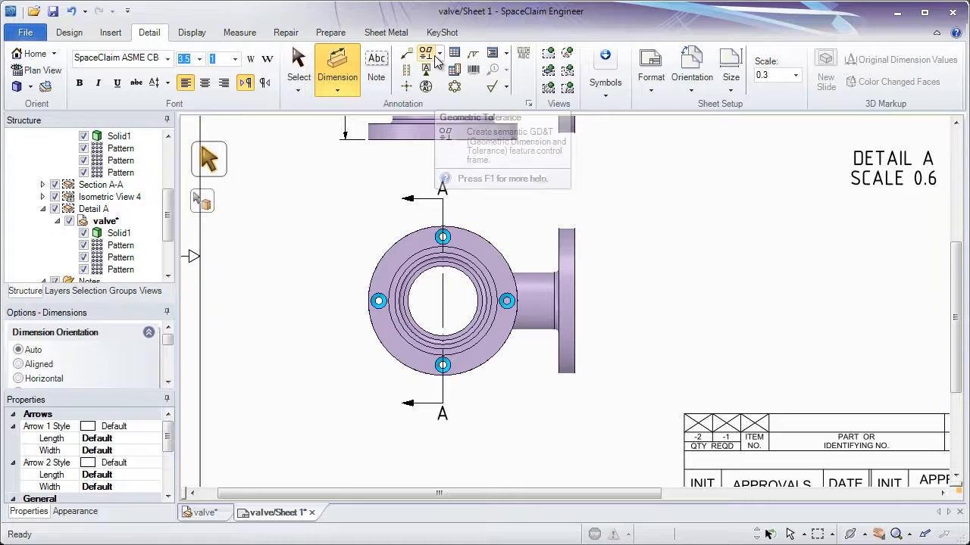
left_click(455, 89)
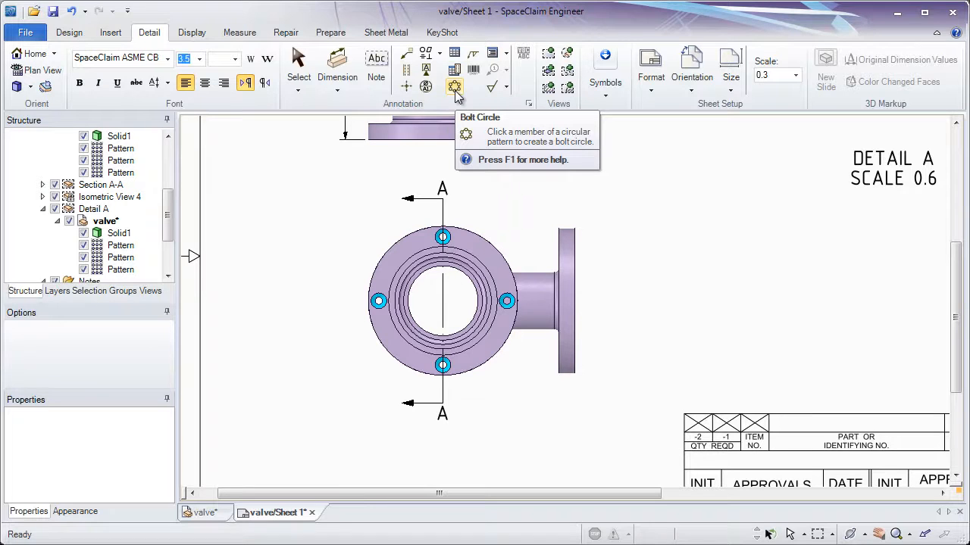
left_click(507, 301)
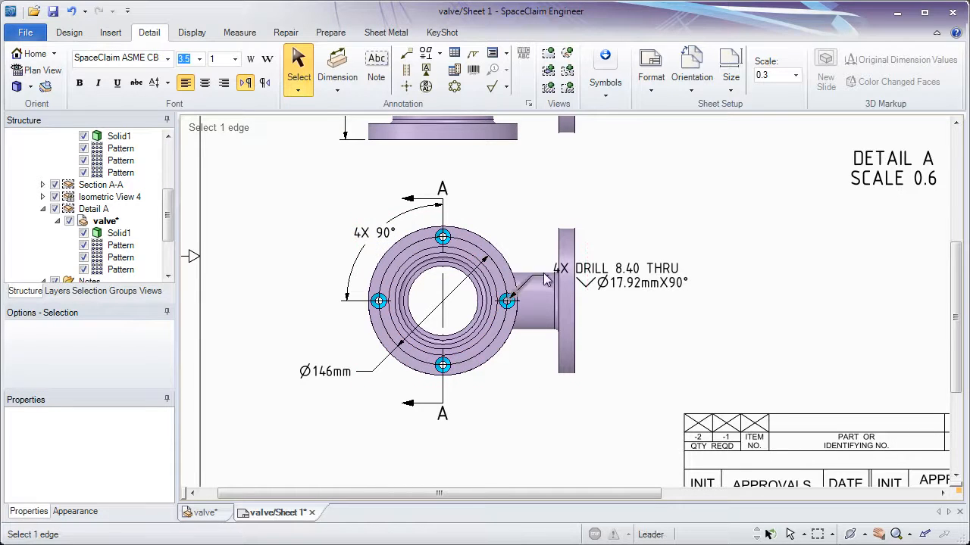
left_click_drag(605, 275, 640, 276)
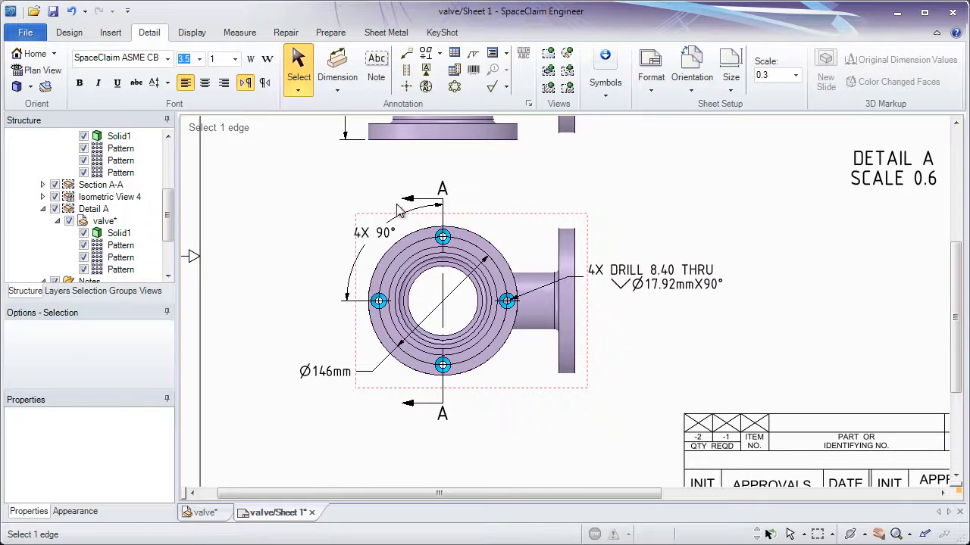
Place a note below the NOTES heading with the text "Material: ".
mouse_move(307, 157)
middle_mouse_down()
mouse_move(346, 329)
mouse_move(380, 409)
middle_mouse_up()
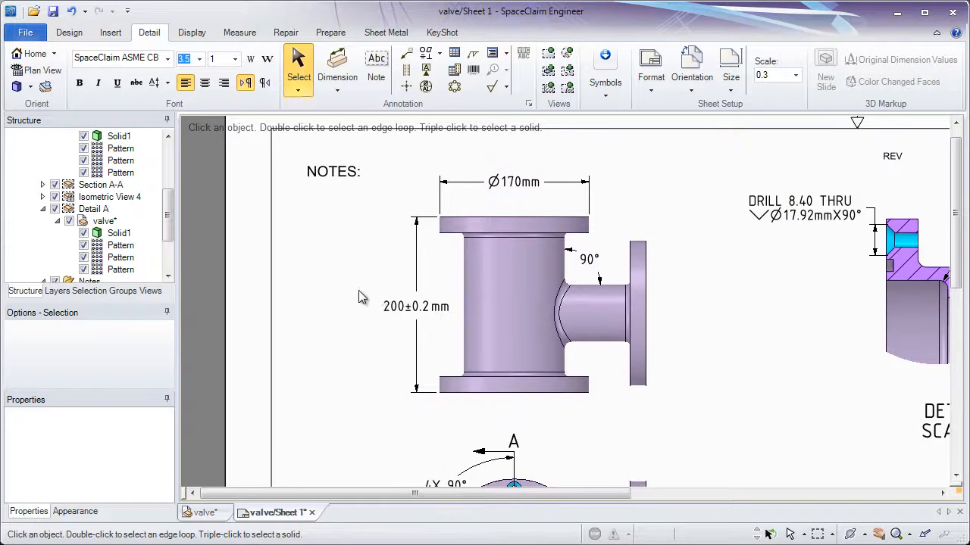
left_click(377, 75)
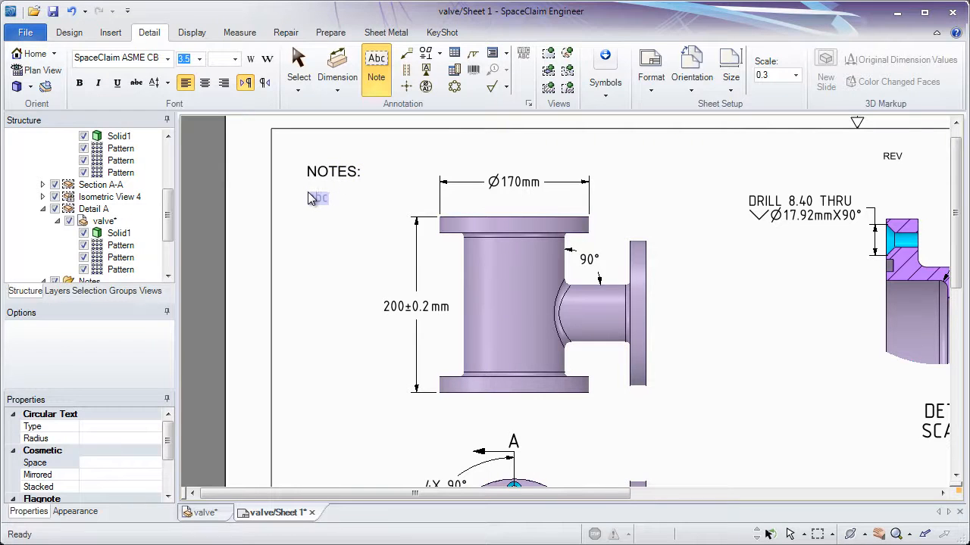
left_click(309, 199)
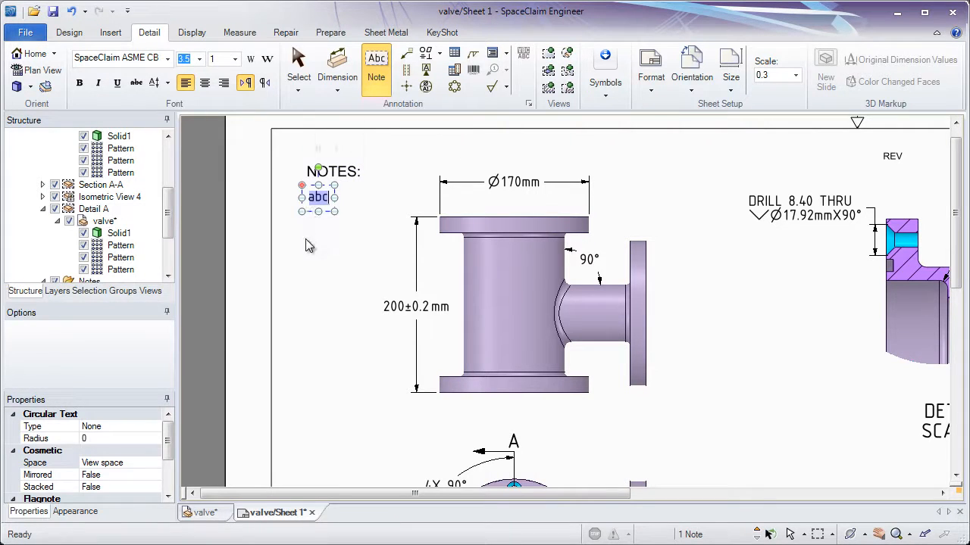
type("Mater")
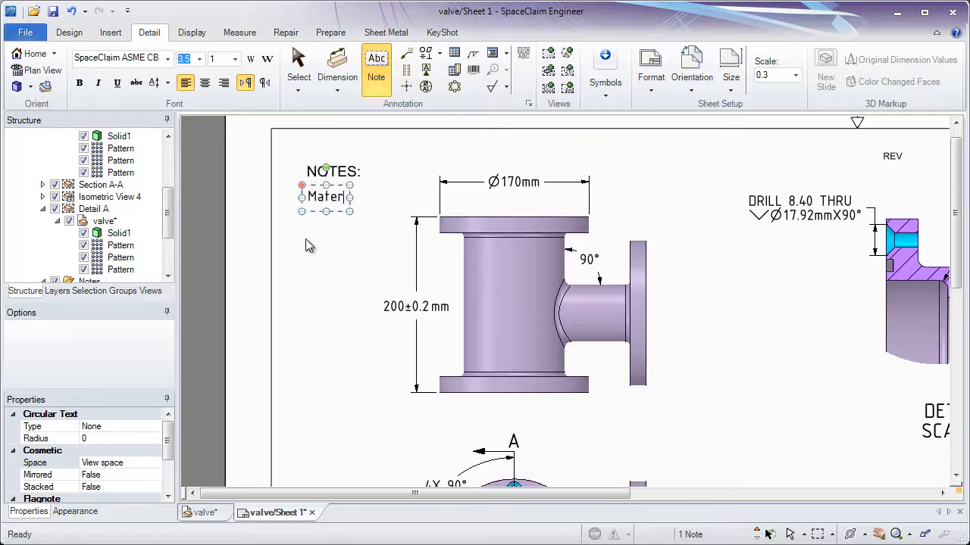
type("ial: ")
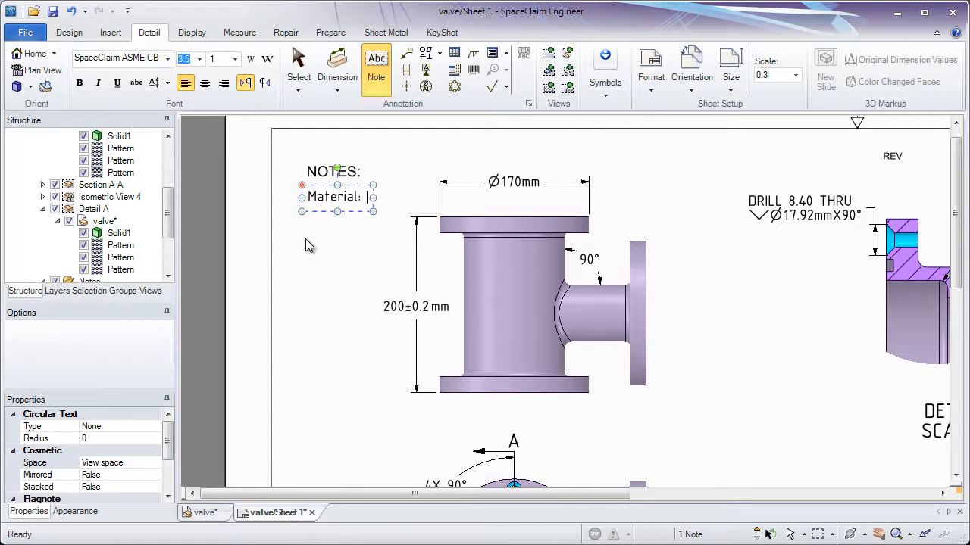
type("Iron")
key("BackSpace")
key("BackSpace")
key("BackSpace")
key("BackSpace")
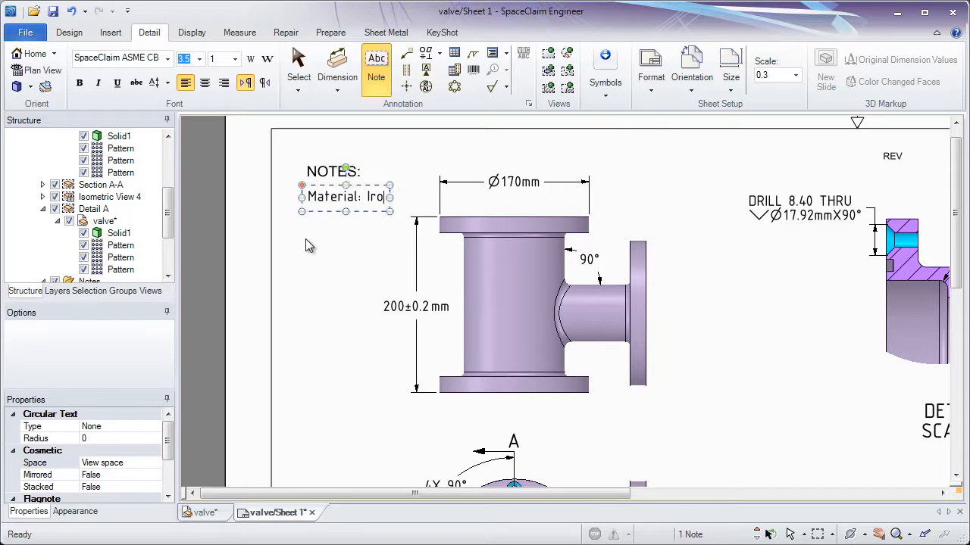
type("Stee")
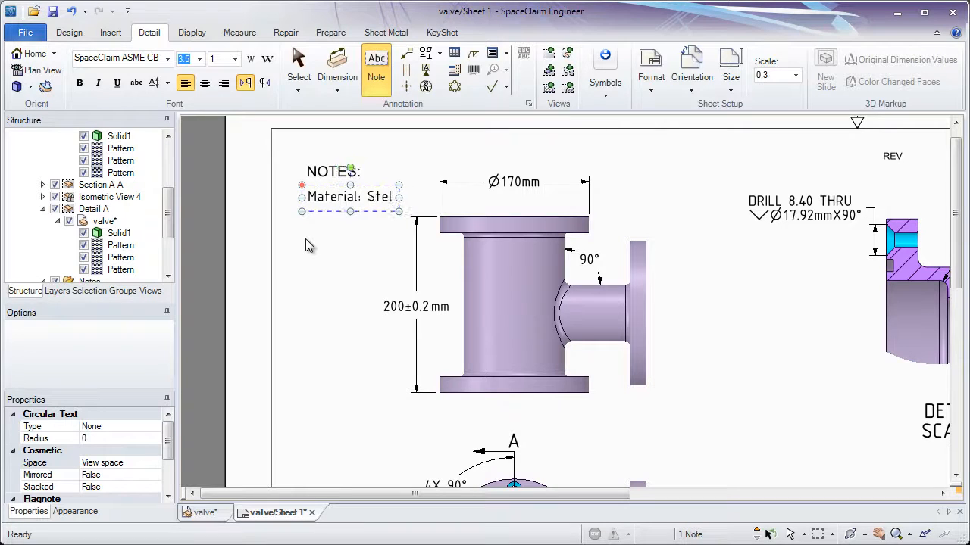
key("BackSpace")
key("BackSpace")
key("BackSpace")
key("BackSpace")
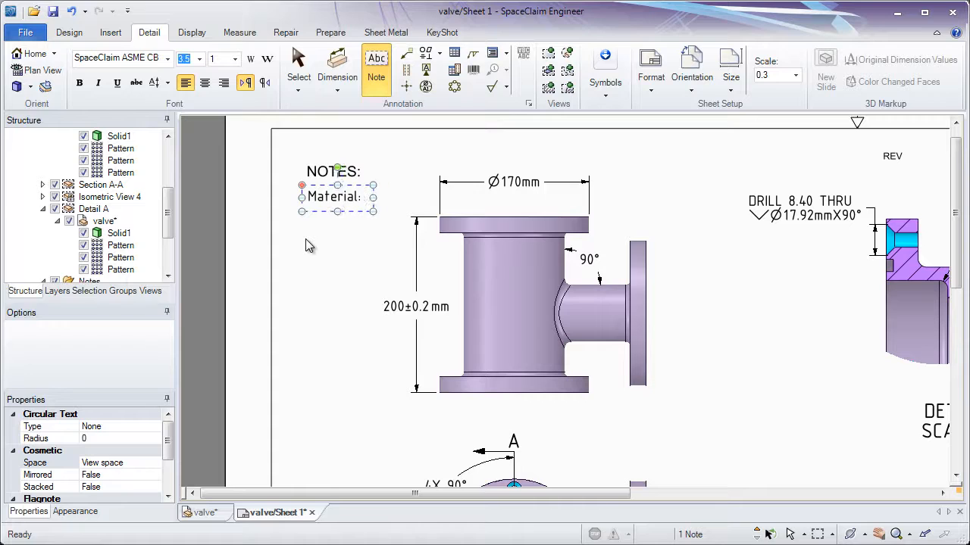
Insert the Drawing Part Material field after "Material:" and shift the note left beneath the NOTES heading.
right_click(369, 200)
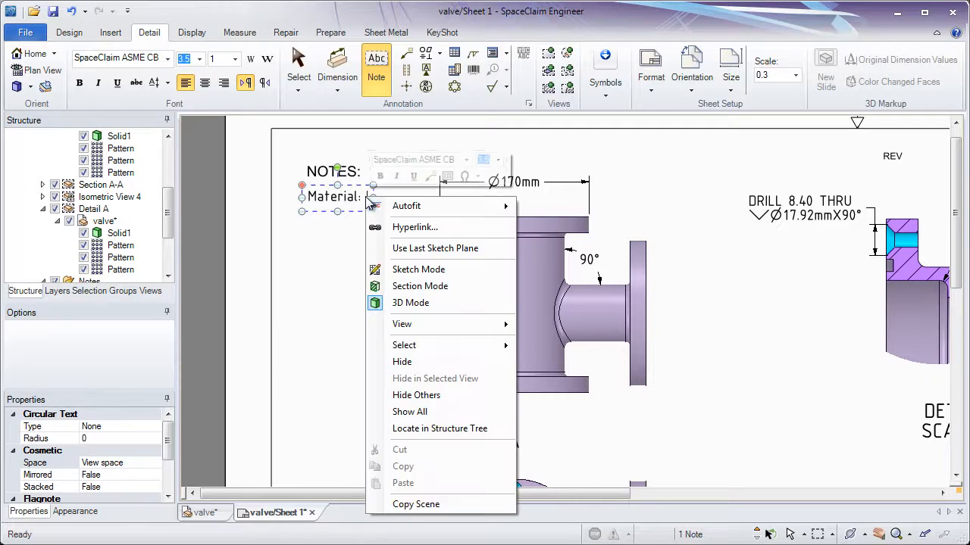
left_click(447, 176)
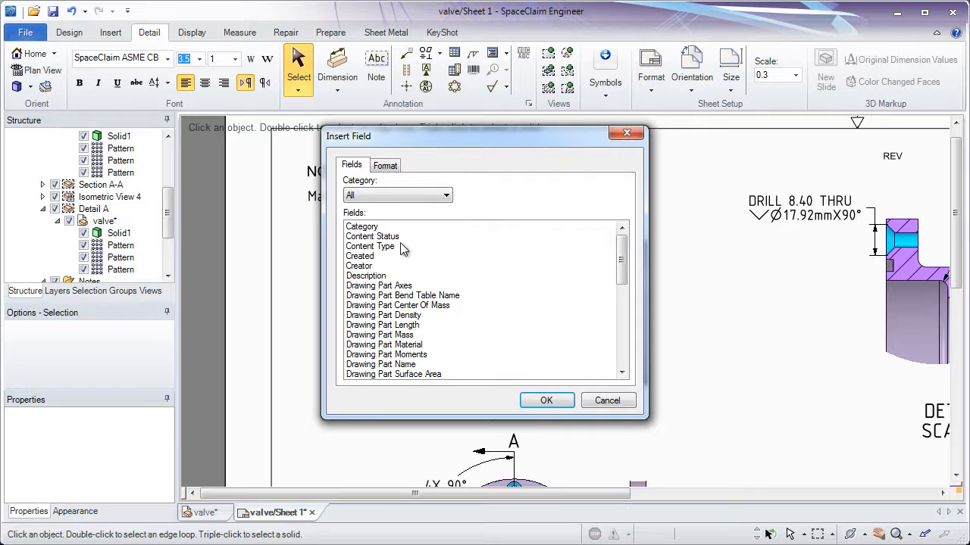
left_click(420, 197)
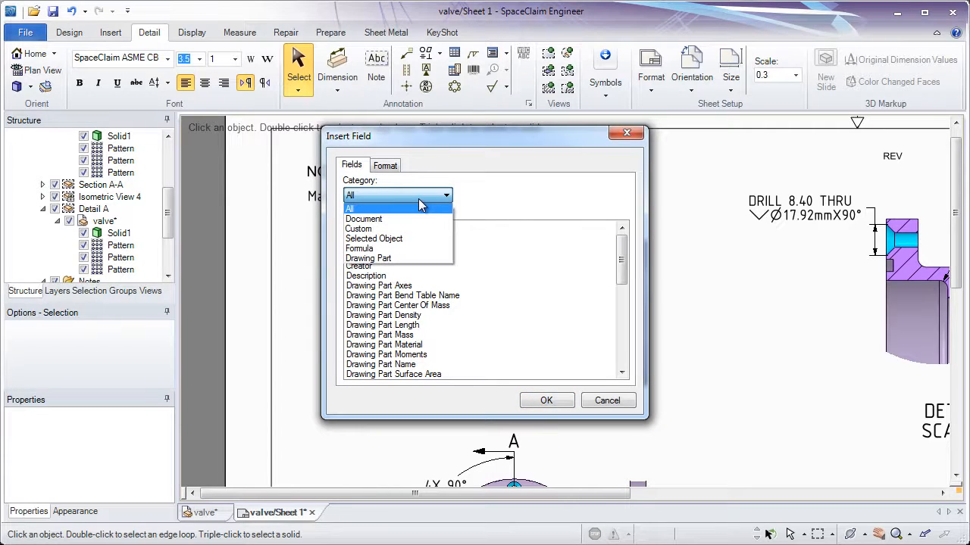
left_click(393, 259)
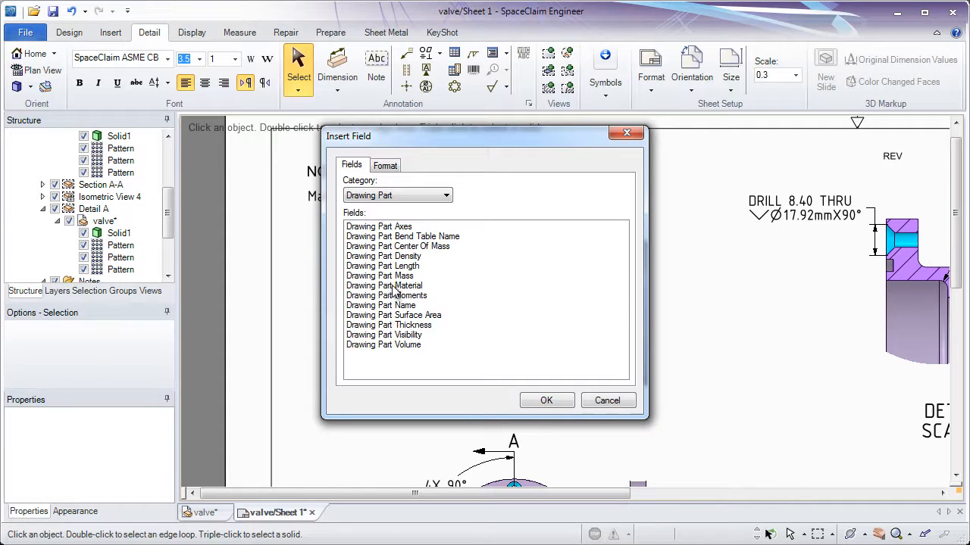
left_click(398, 287)
double_click(399, 287)
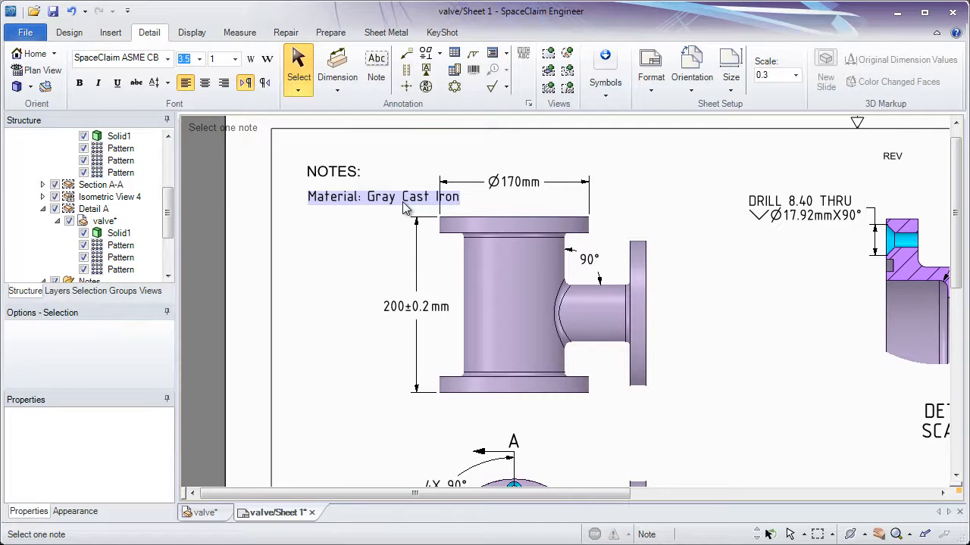
left_click_drag(405, 208, 379, 204)
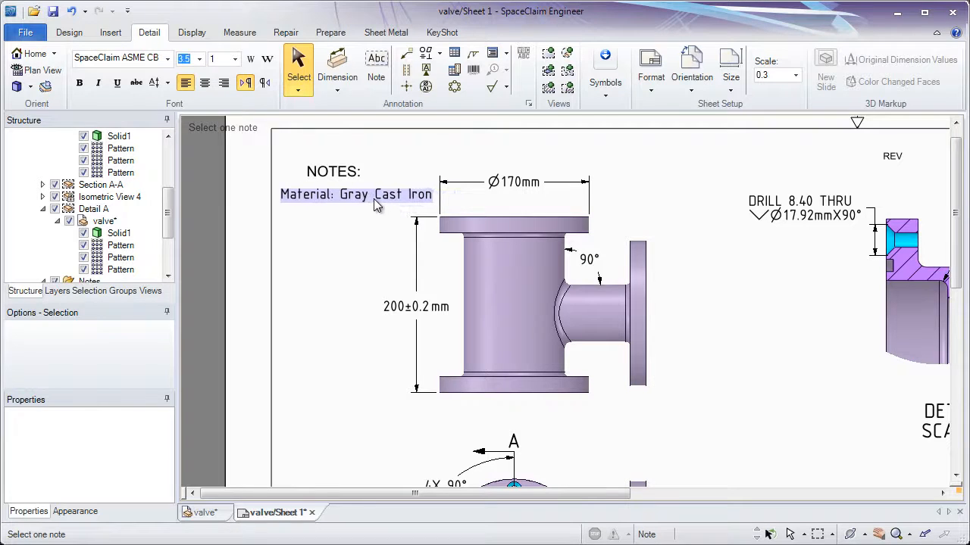
left_click(379, 203)
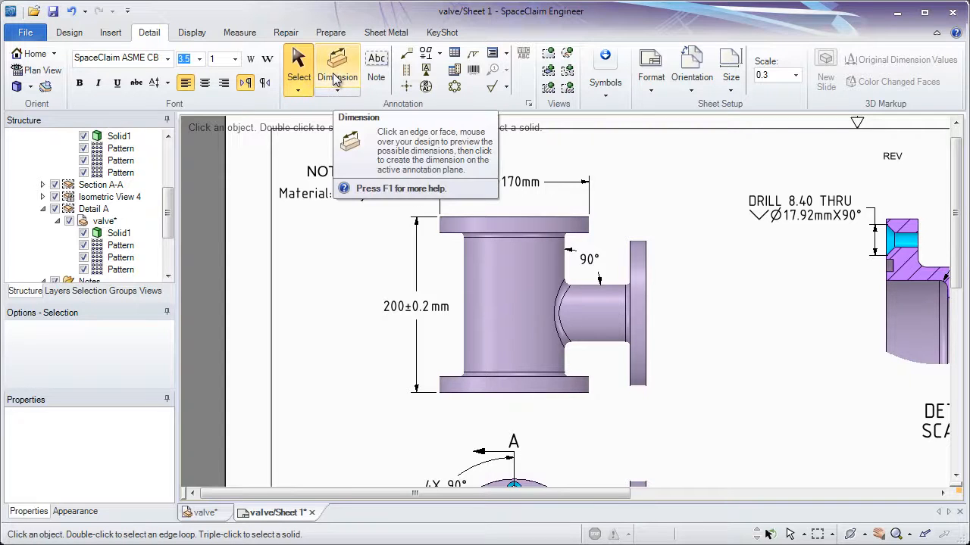
Place a second note below the material note with the text "Mass:".
left_click(376, 70)
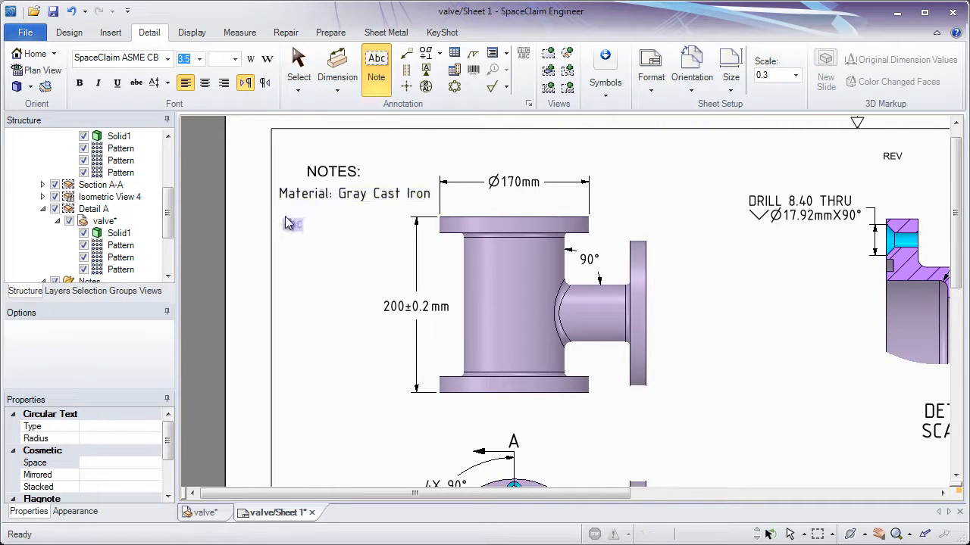
left_click(283, 220)
type("Mass:")
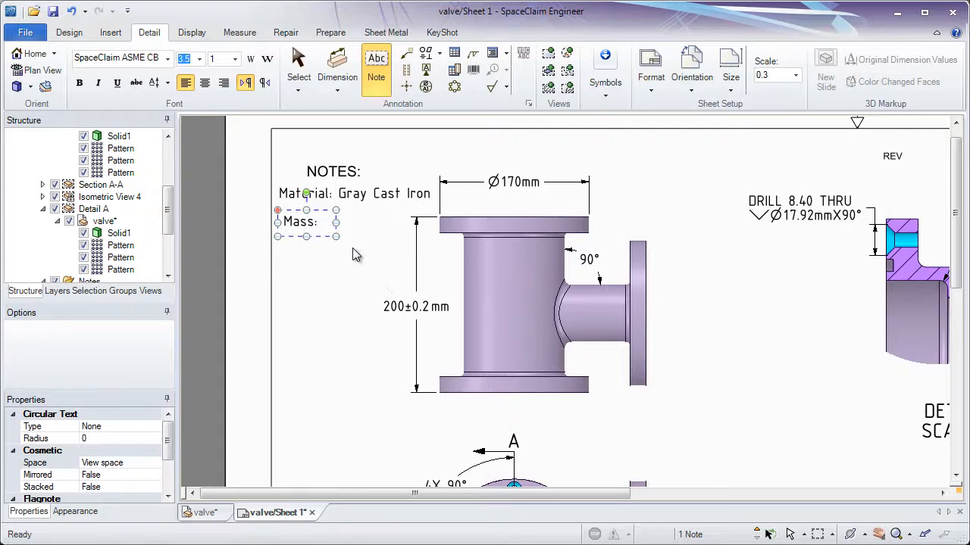
Insert the Drawing Part Mass field from the Drawing Part category after "Mass:" in the second note.
right_click(334, 229)
mouse_move(333, 232)
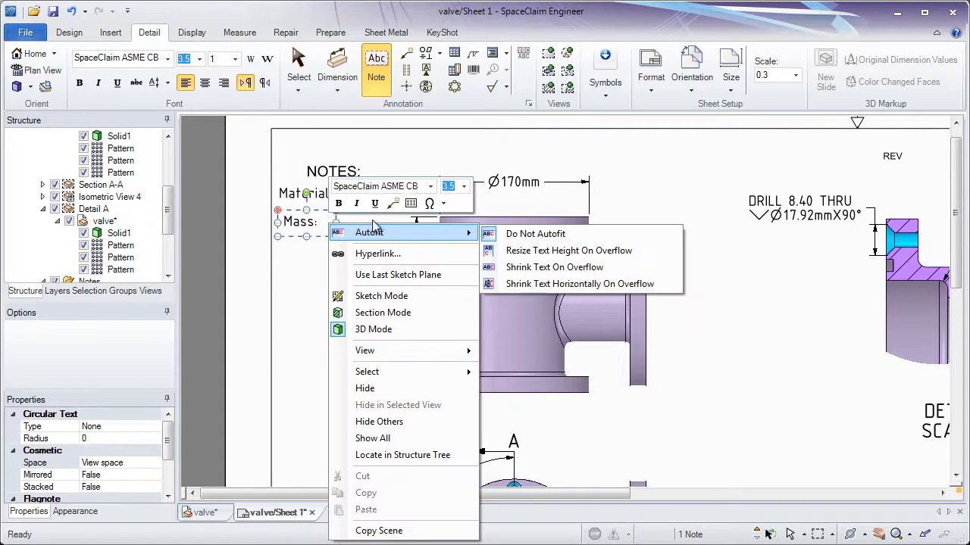
left_click(412, 205)
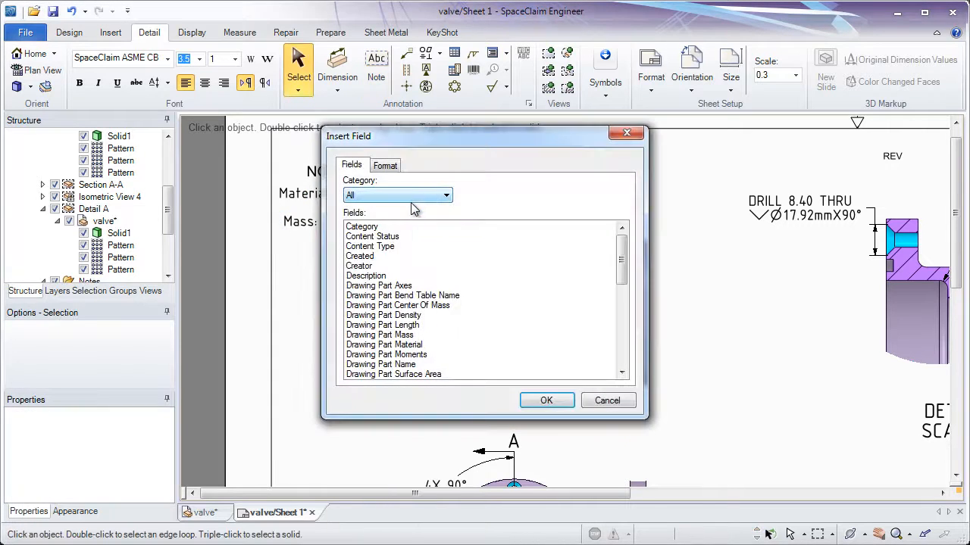
left_click(405, 197)
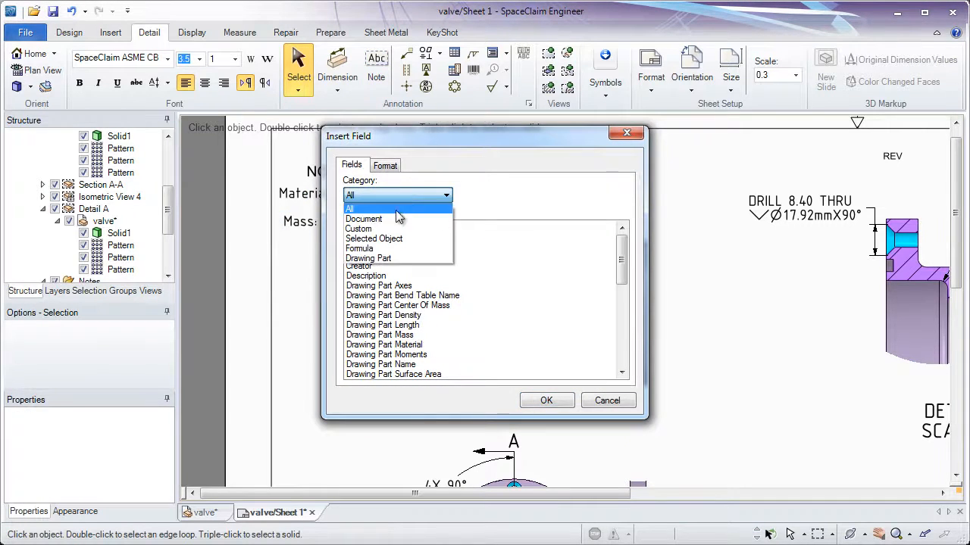
left_click(394, 259)
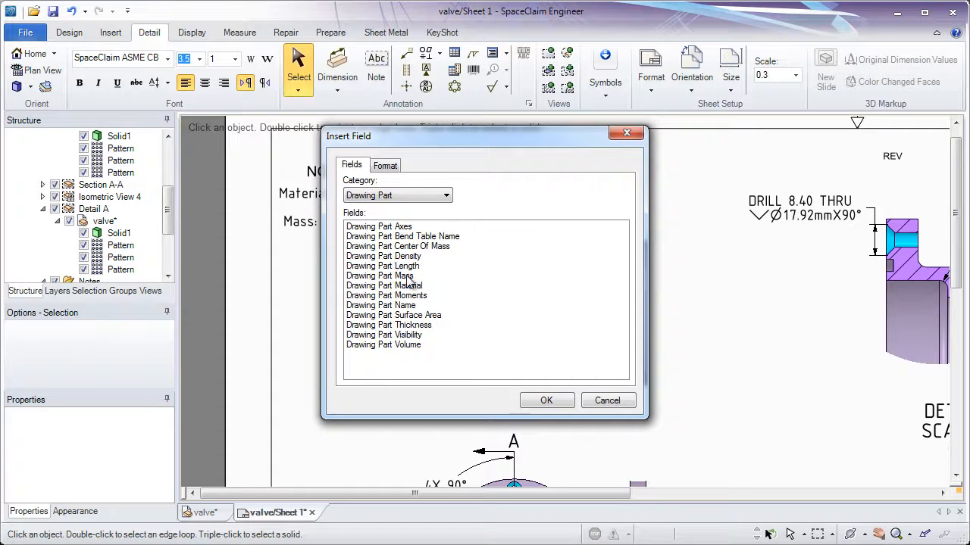
double_click(407, 276)
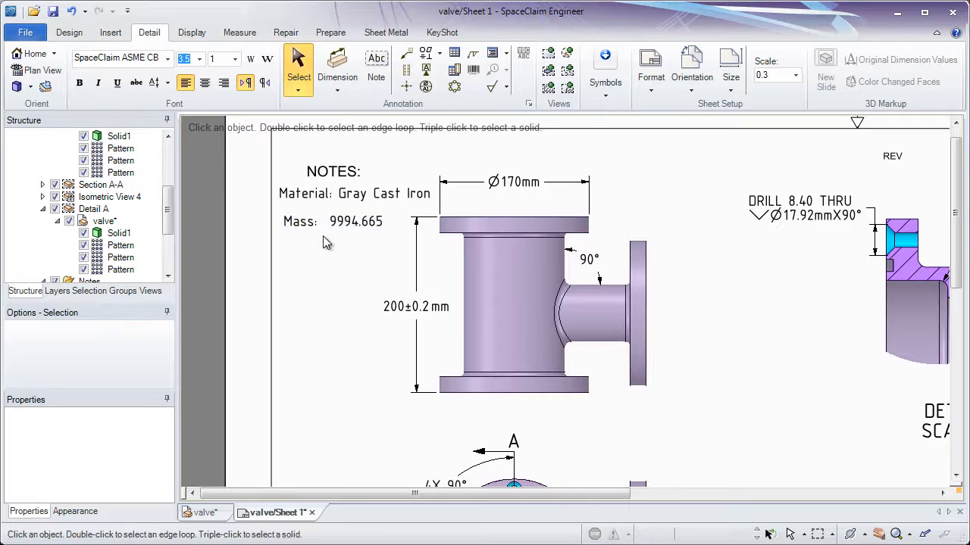
Change the valve part's material to Aluminum 1060-H12 from the material library.
left_click(106, 222)
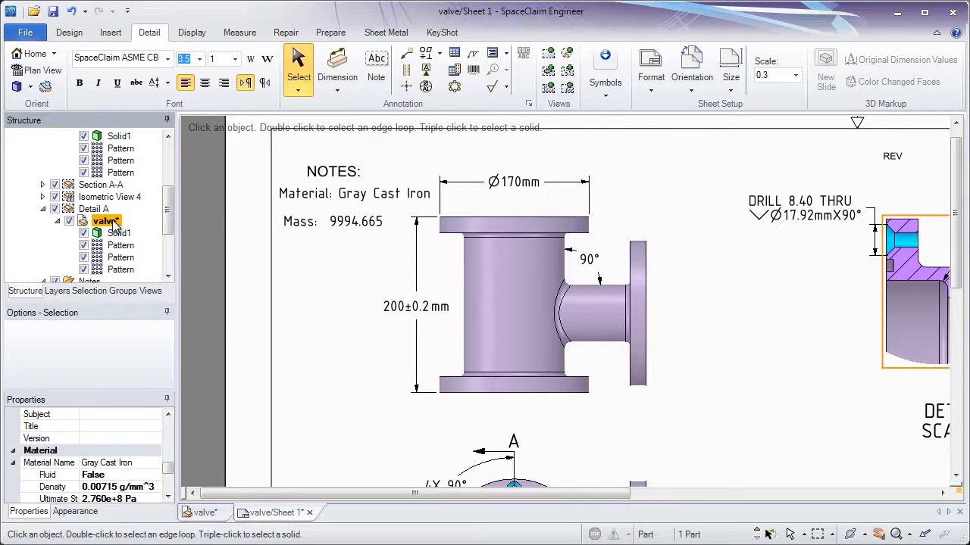
left_click(145, 463)
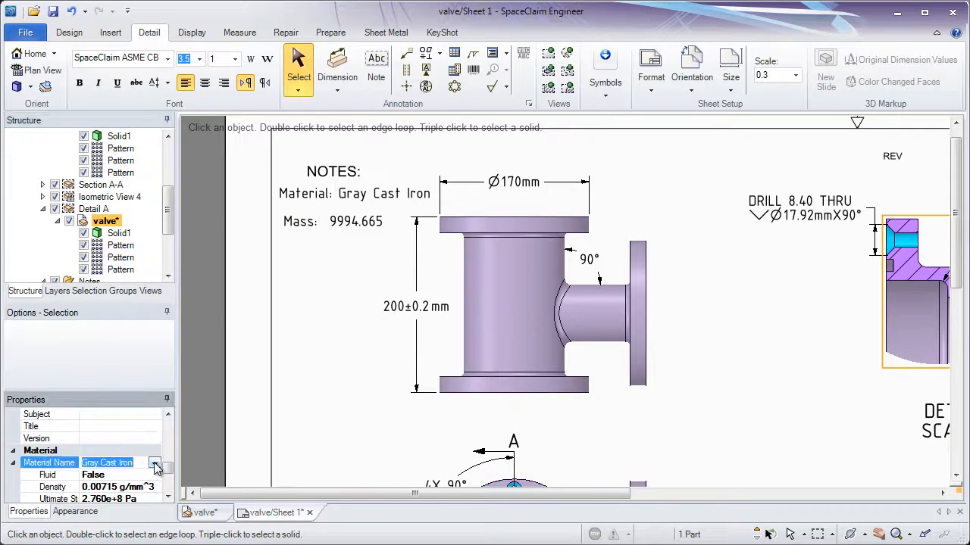
left_click(154, 464)
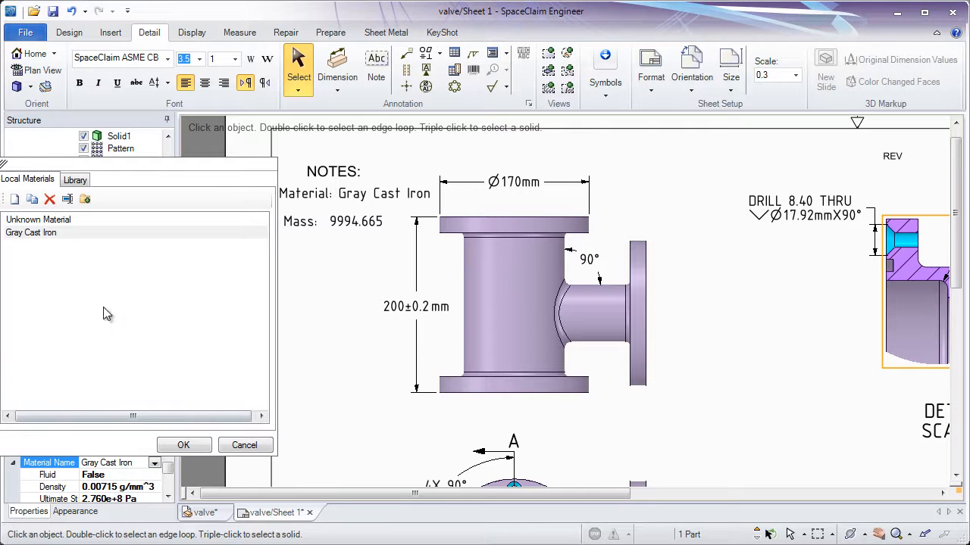
left_click(72, 183)
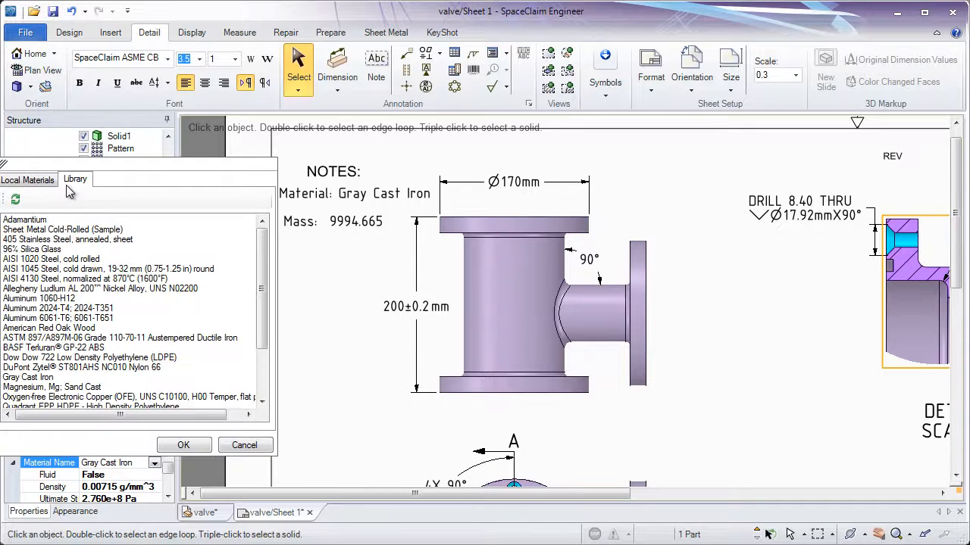
double_click(53, 300)
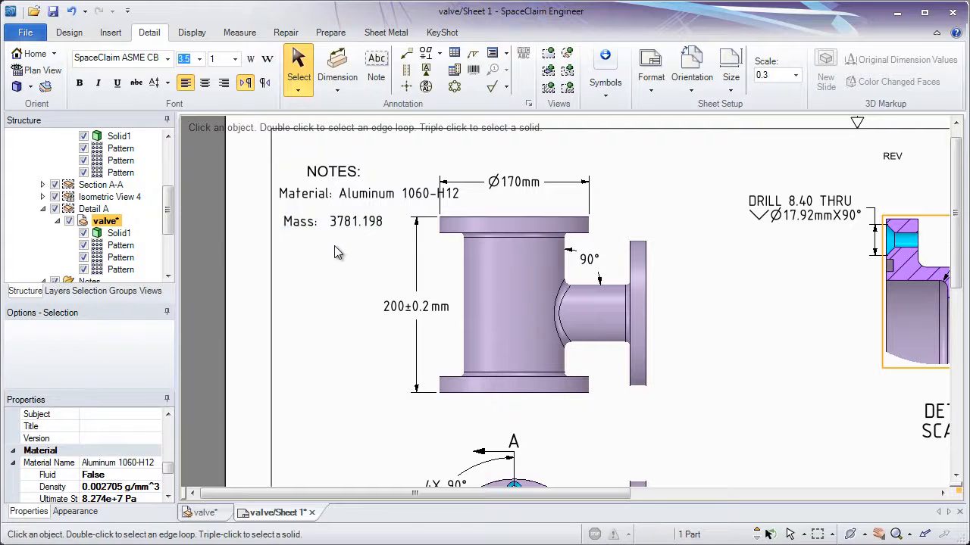
Move the mass and material notes slightly down below the NOTES heading and align their left edges.
left_click_drag(301, 221, 312, 236)
left_click(301, 197)
left_click_drag(302, 199, 295, 204)
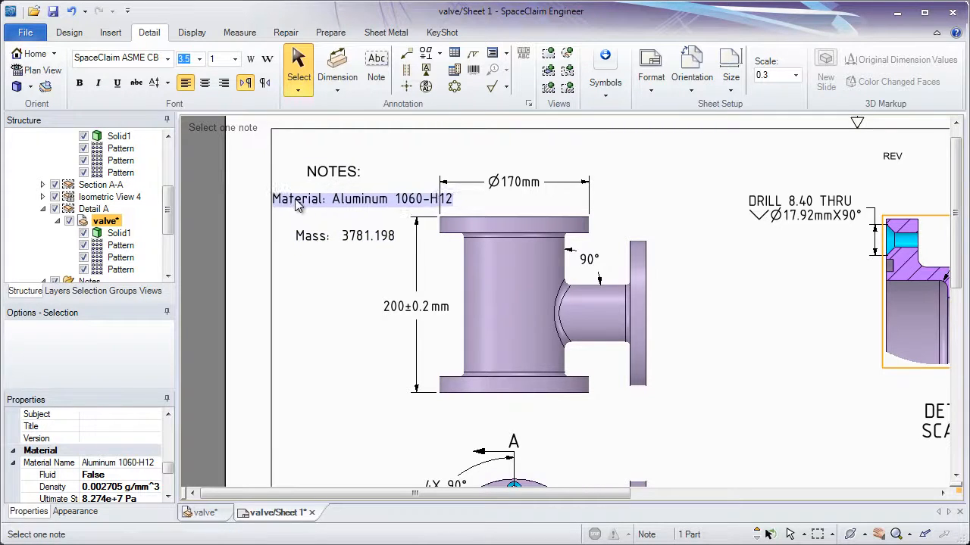
left_click_drag(314, 251, 277, 188)
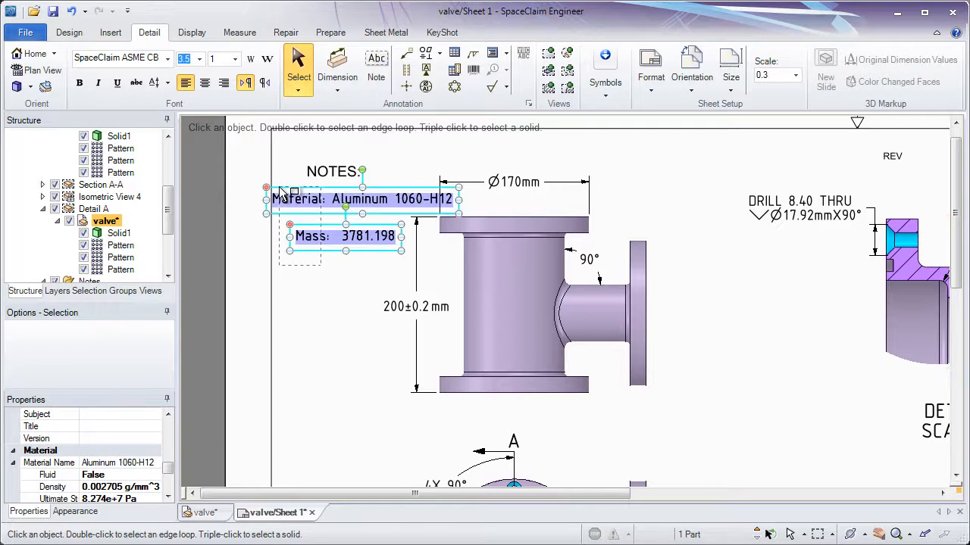
right_click(294, 302)
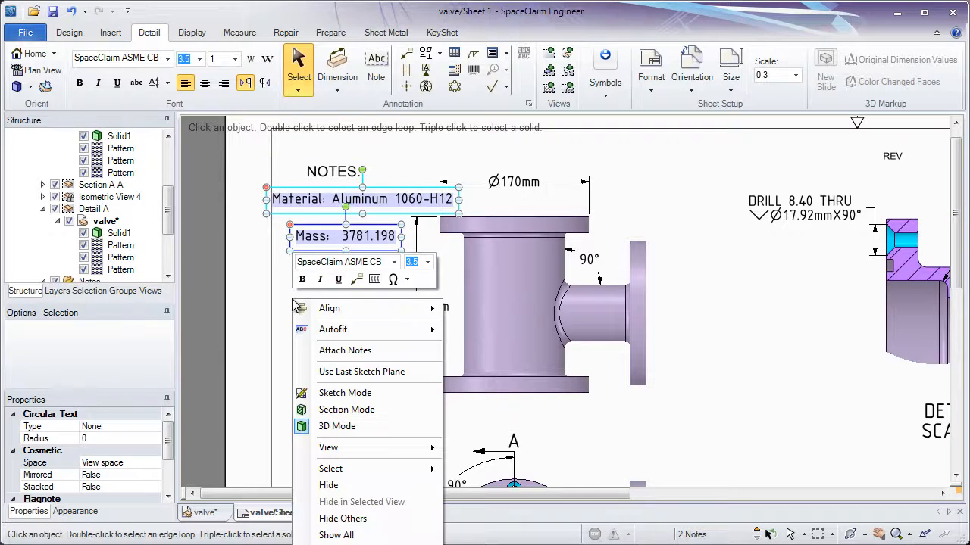
mouse_move(338, 313)
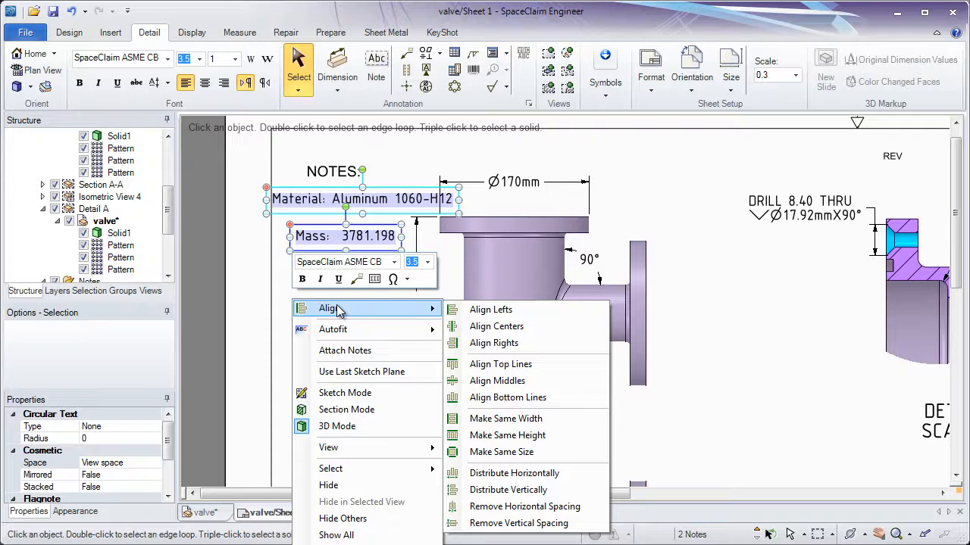
left_click(491, 310)
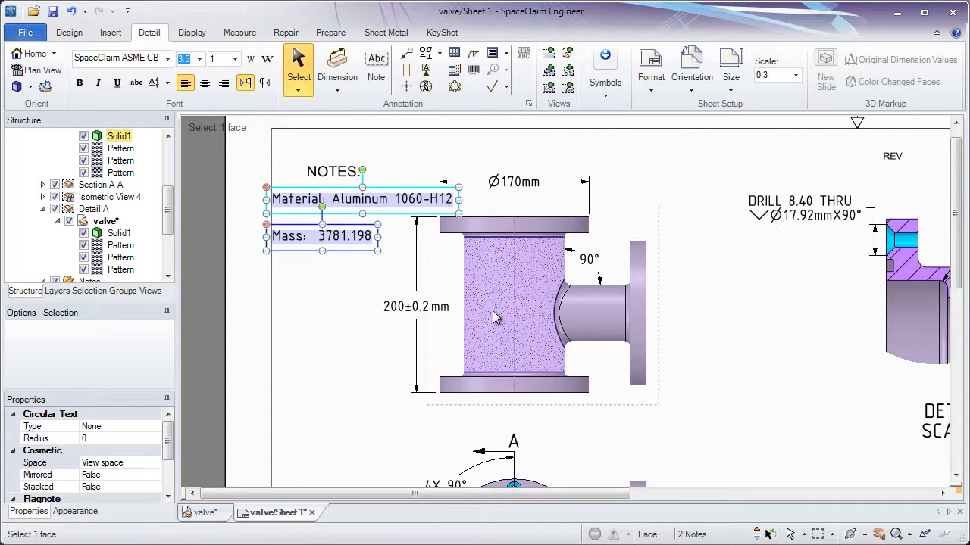
Remove the vertical spacing between the material and mass notes and clear the selection.
right_click(327, 286)
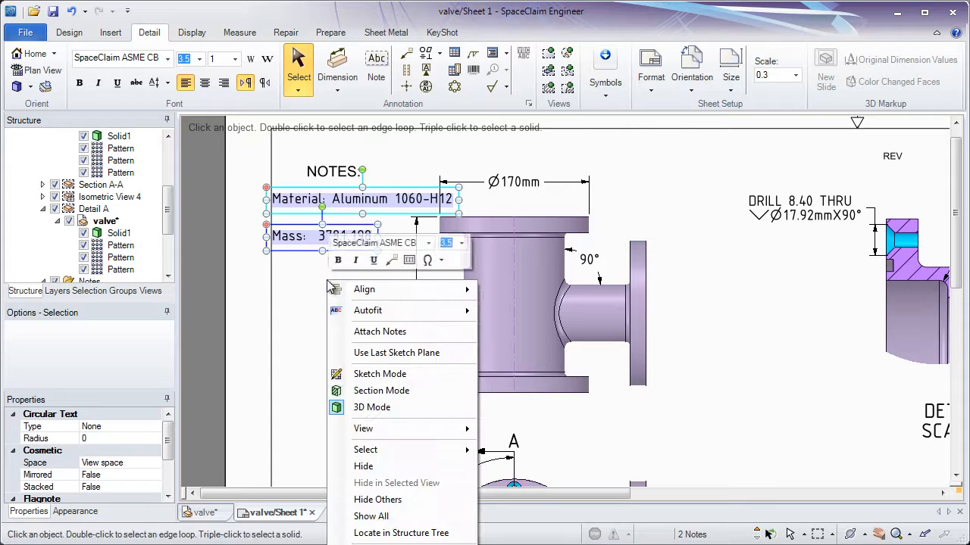
mouse_move(372, 291)
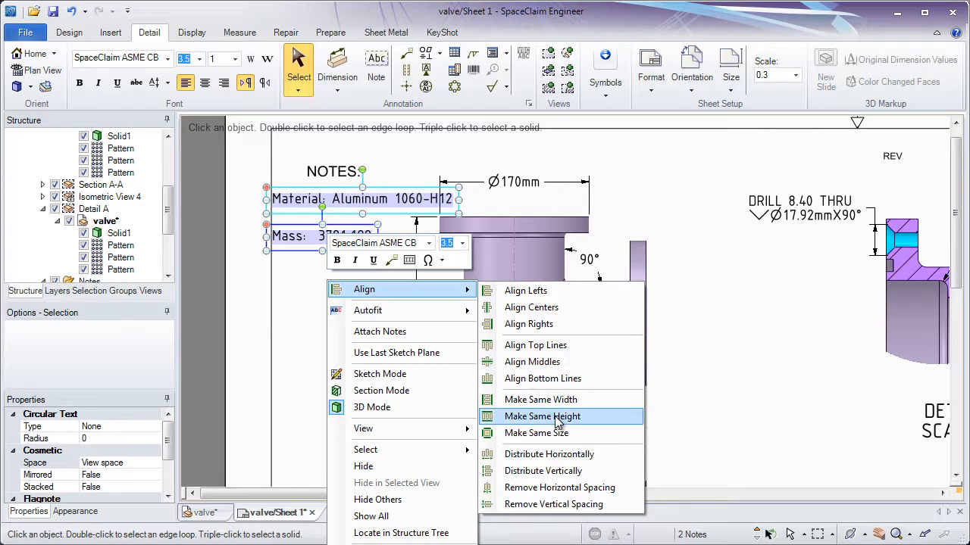
left_click(562, 505)
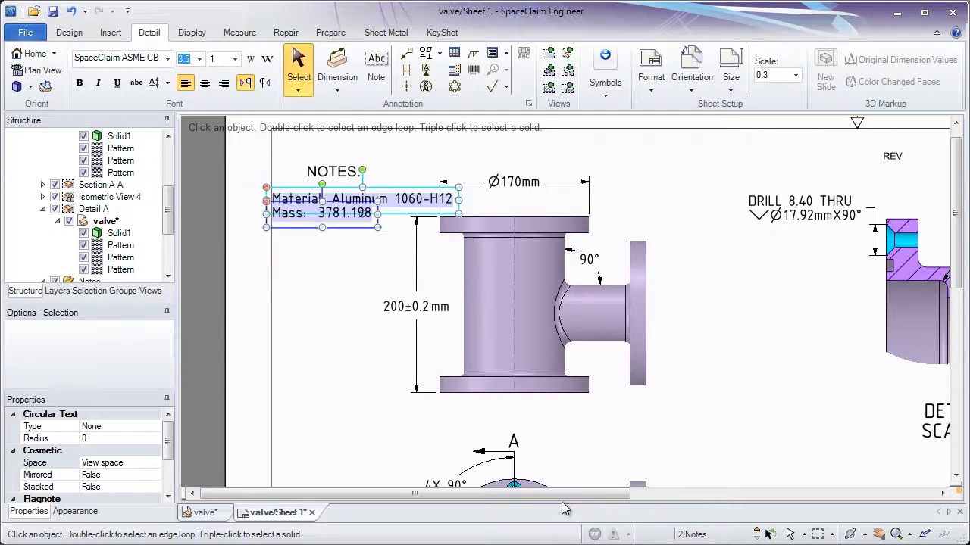
left_click(328, 347)
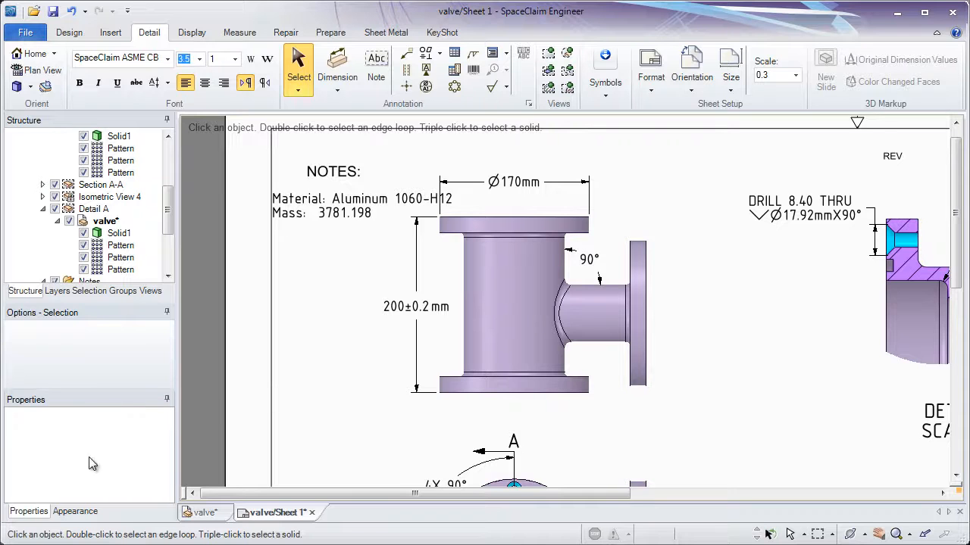
Start saving a copy of the drawing sheet named valve in the drawing folder as a PDF2D (*.pdf) file.
key("z")
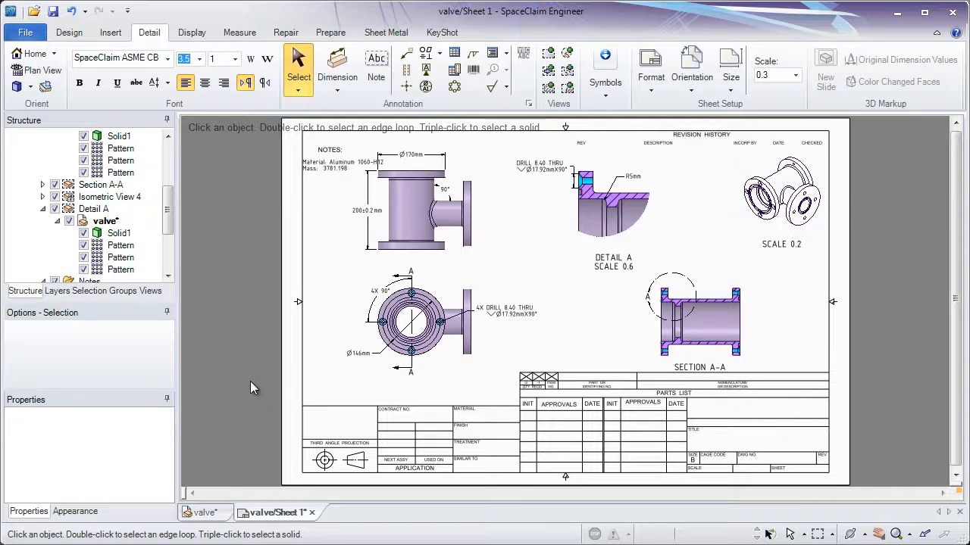
left_click(23, 33)
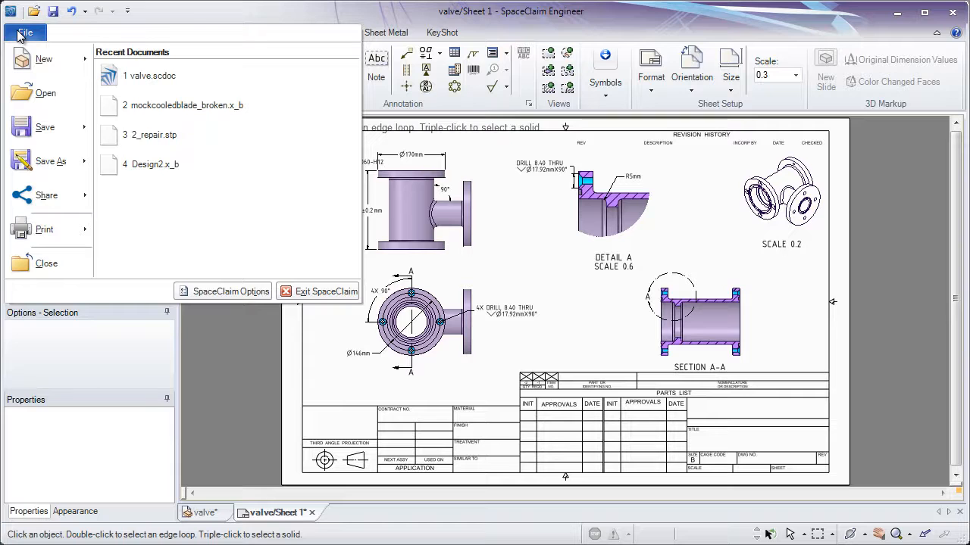
left_click(63, 168)
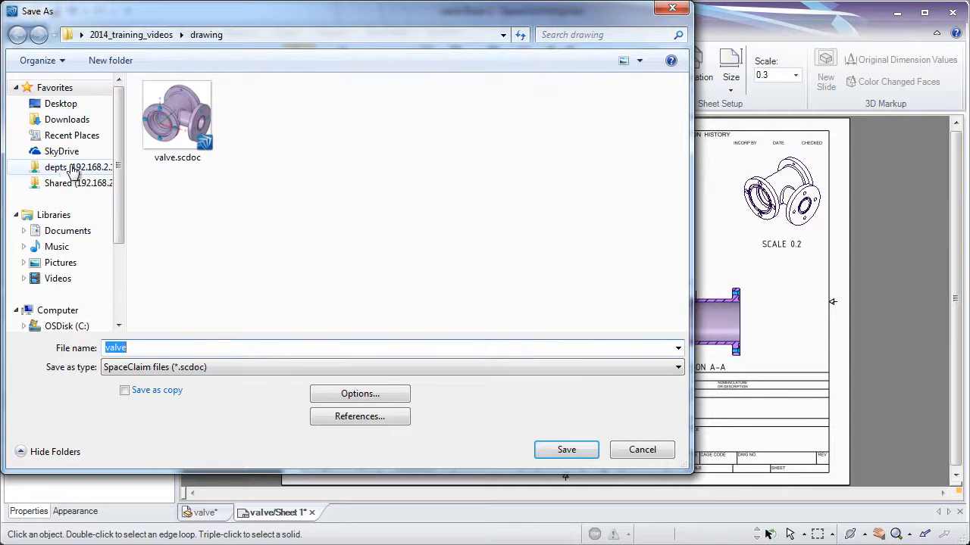
left_click(231, 368)
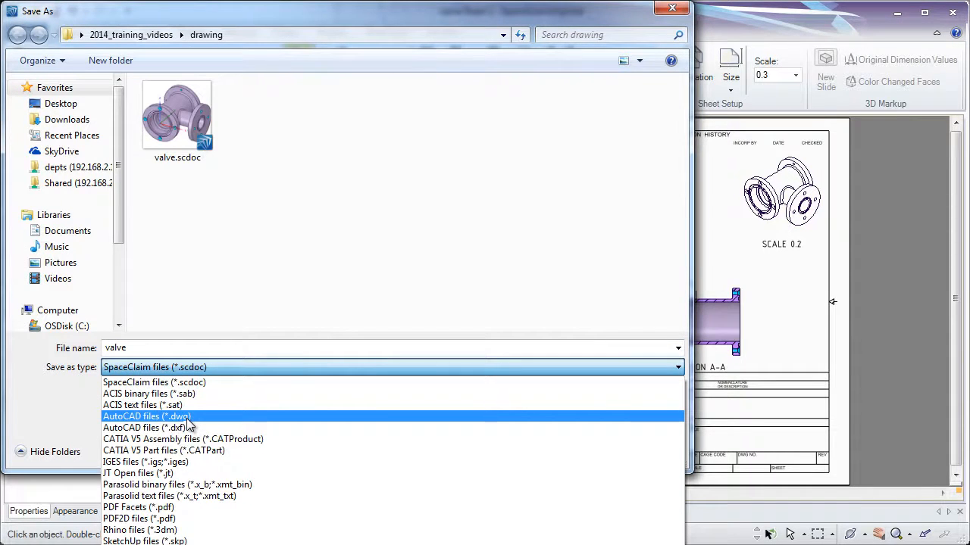
left_click(168, 519)
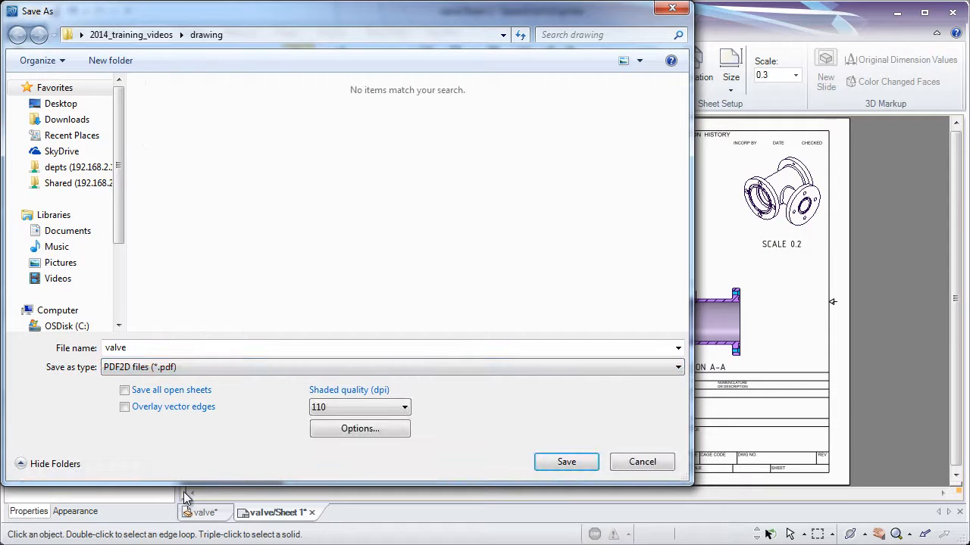